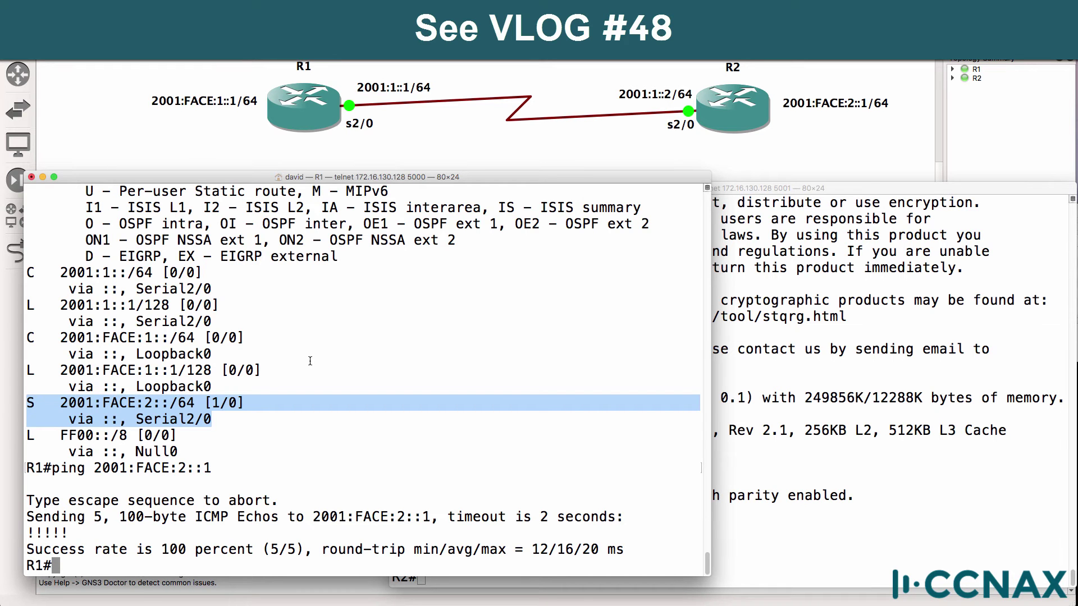
# - On R1, list configured routes with 'sh run | i route' and highlight Serial2/0 in the 2001:FACE:2::/64 route
pyautogui.write('sh run')
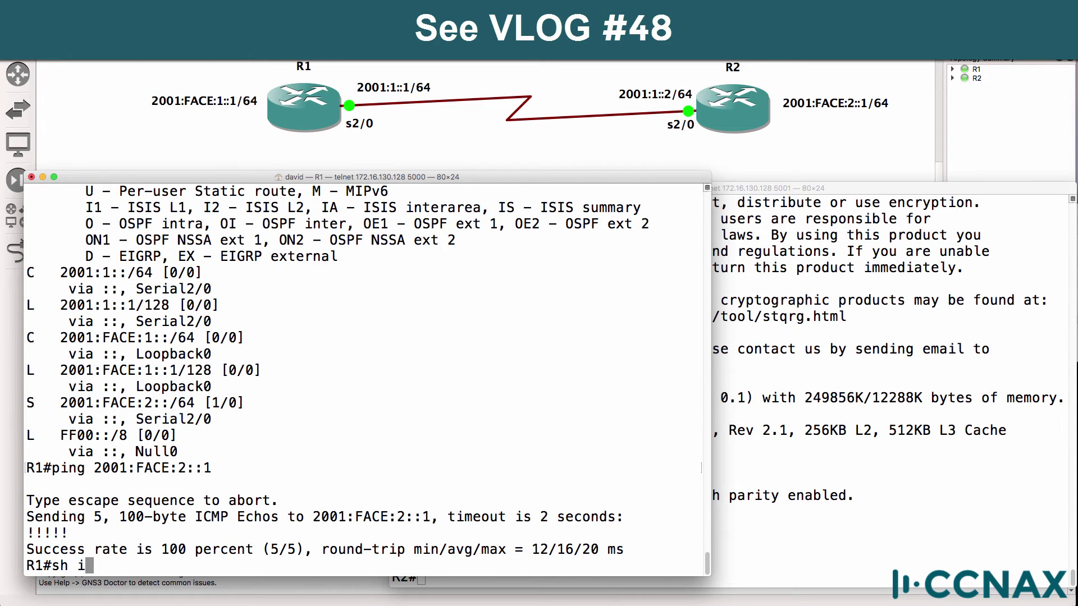
pyautogui.write(' | i route')
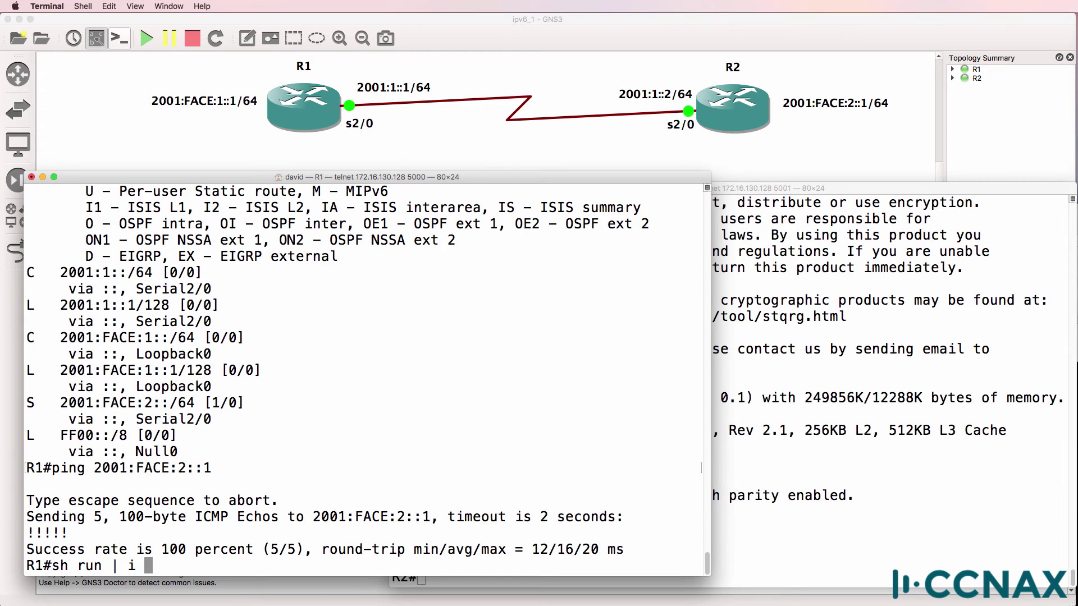
pyautogui.press('Return')
pyautogui.moveTo(338, 550); pyautogui.dragTo(265, 552)
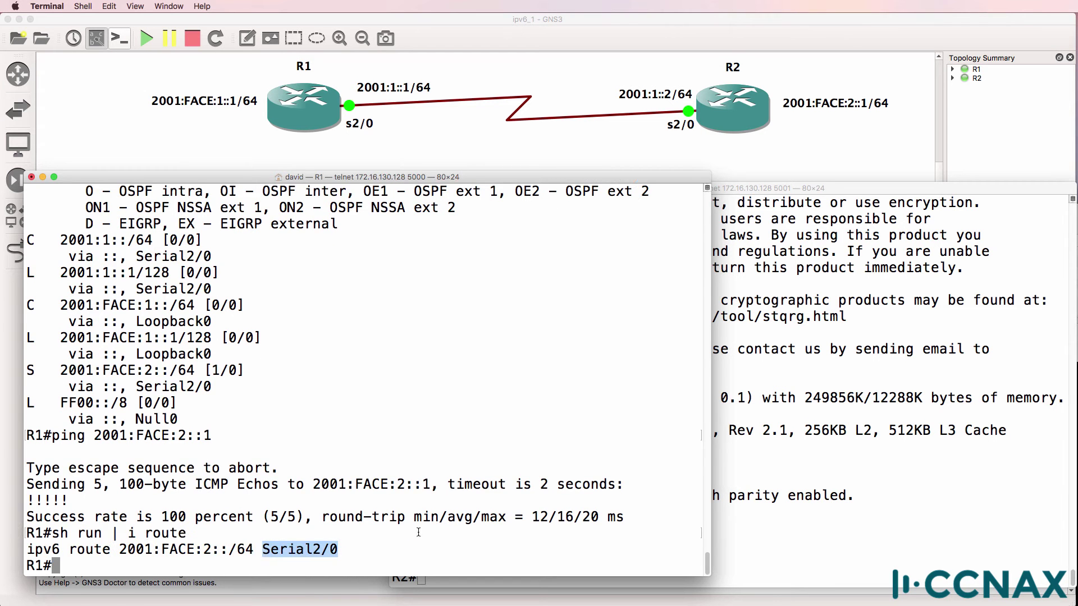
# - Delete the serial link between R1 and R2 in the topology
pyautogui.click(500, 61)
pyautogui.rightClick(494, 99)
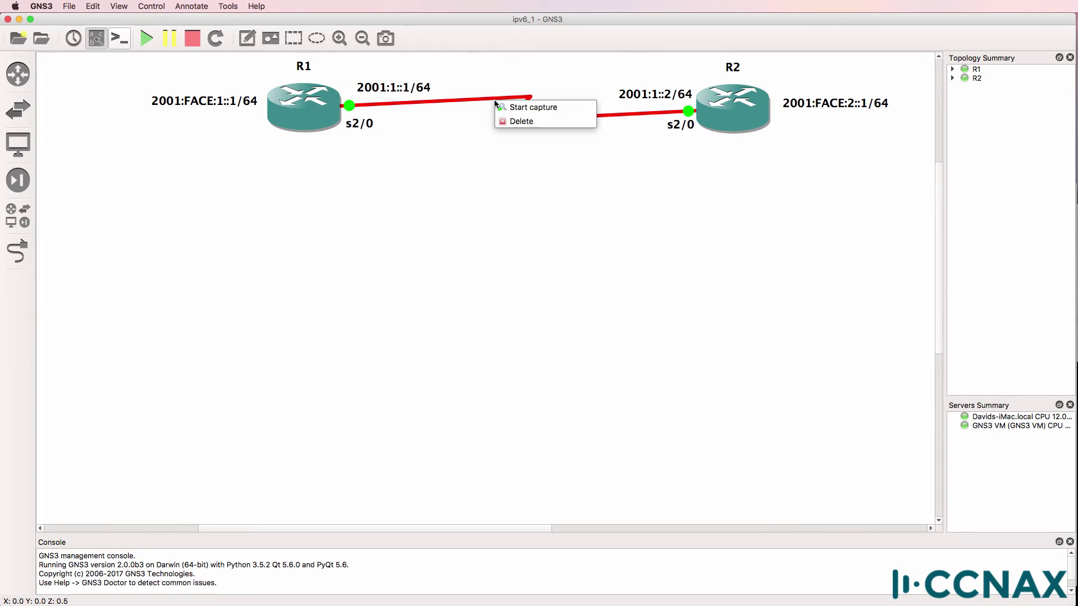
pyautogui.click(547, 121)
# - Connect R1 FastEthernet0/0 to R2 FastEthernet0/0 with a new link
pyautogui.click(17, 251)
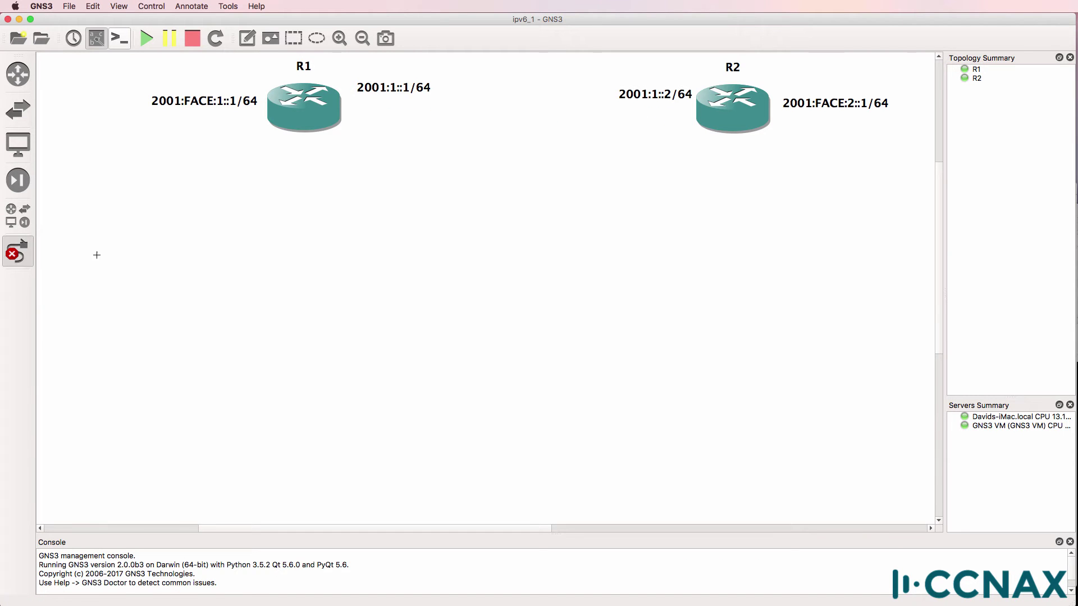
pyautogui.click(314, 112)
pyautogui.click(357, 118)
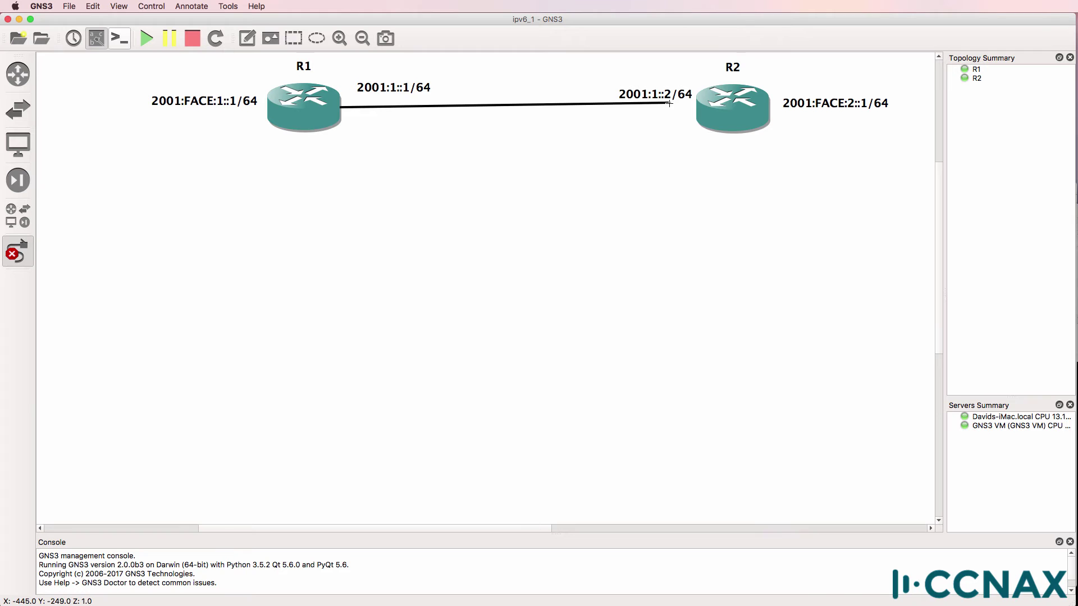
pyautogui.click(731, 111)
pyautogui.click(752, 113)
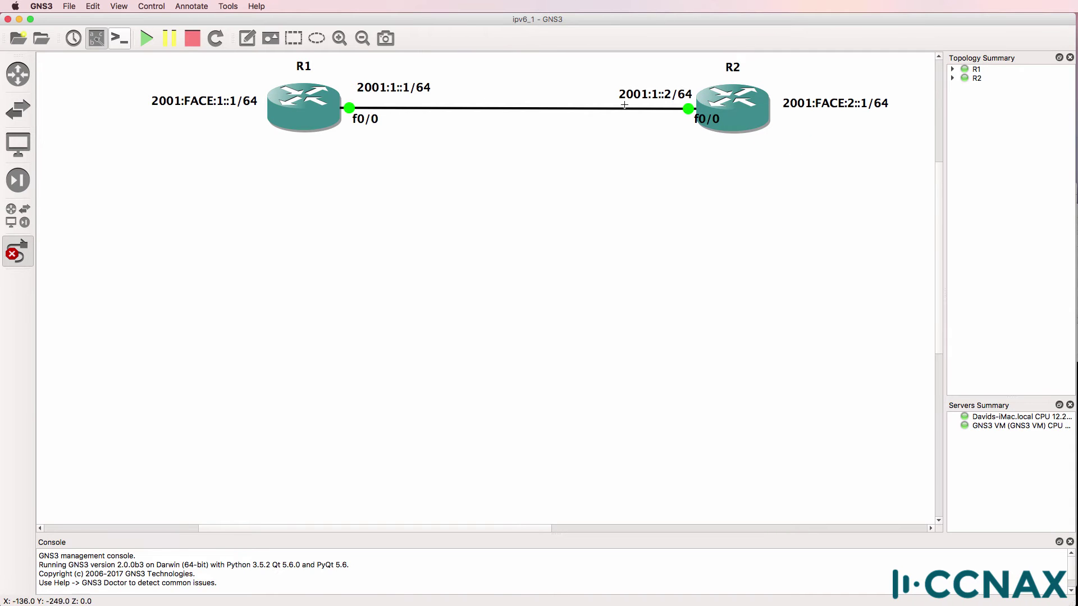
pyautogui.click(17, 251)
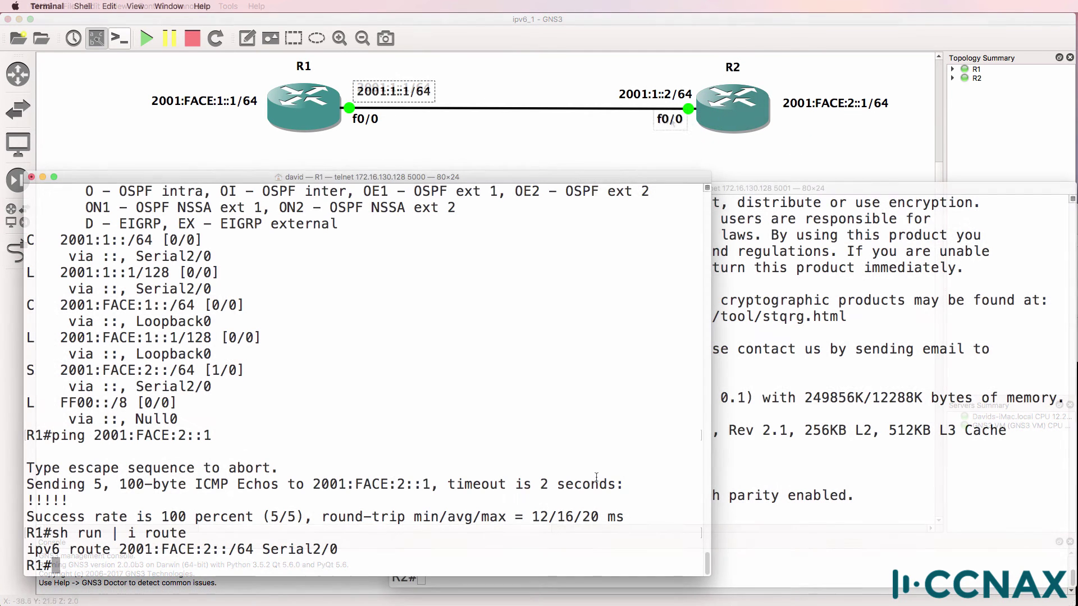
# - Show R1's IPv6 interface summary and highlight Serial2/0's address 2001:1::1
pyautogui.write('sh ipv5')
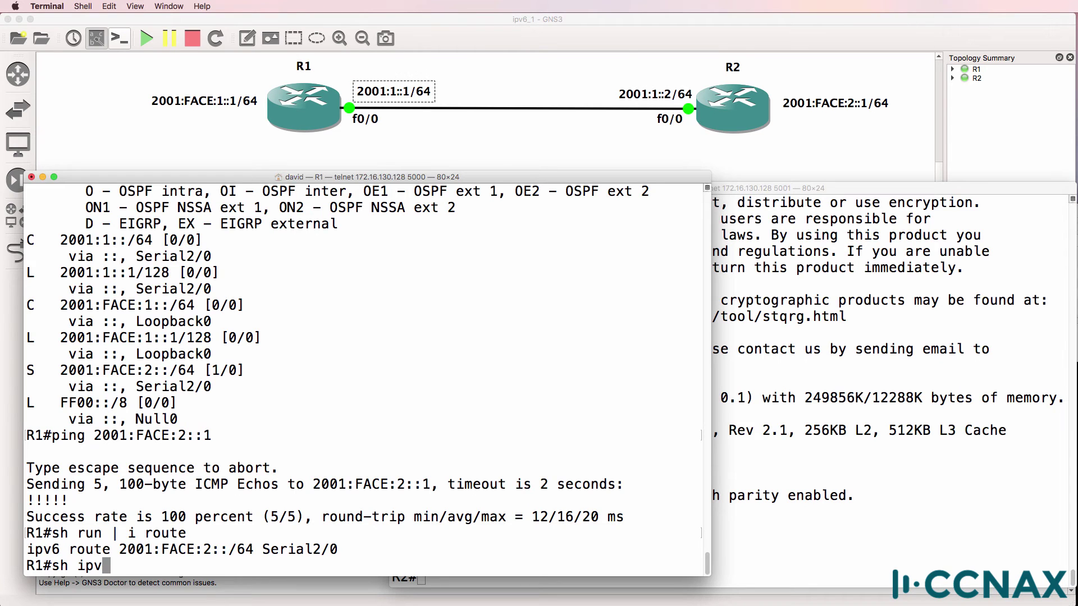
pyautogui.press('BackSpace')
pyautogui.press('BackSpace')
pyautogui.write('6 int brief')
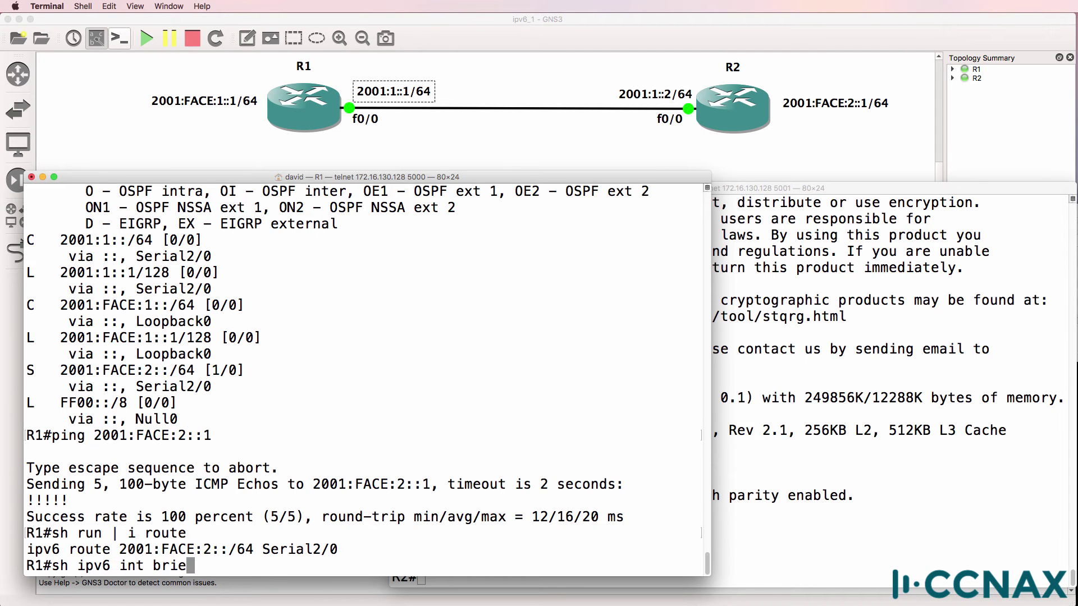
pyautogui.press('Return')
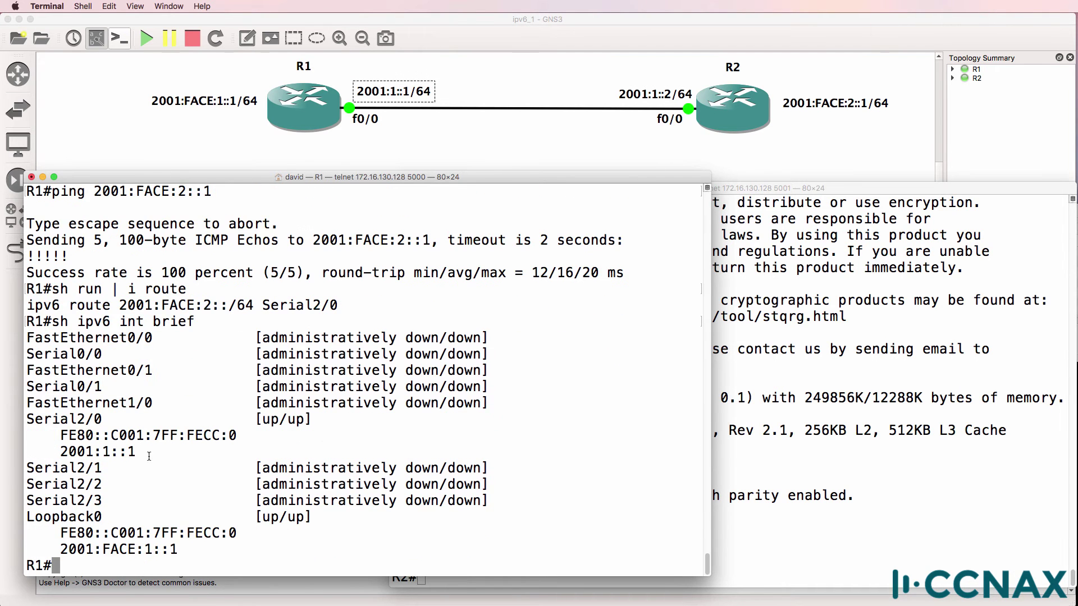
pyautogui.moveTo(148, 455); pyautogui.dragTo(44, 452)
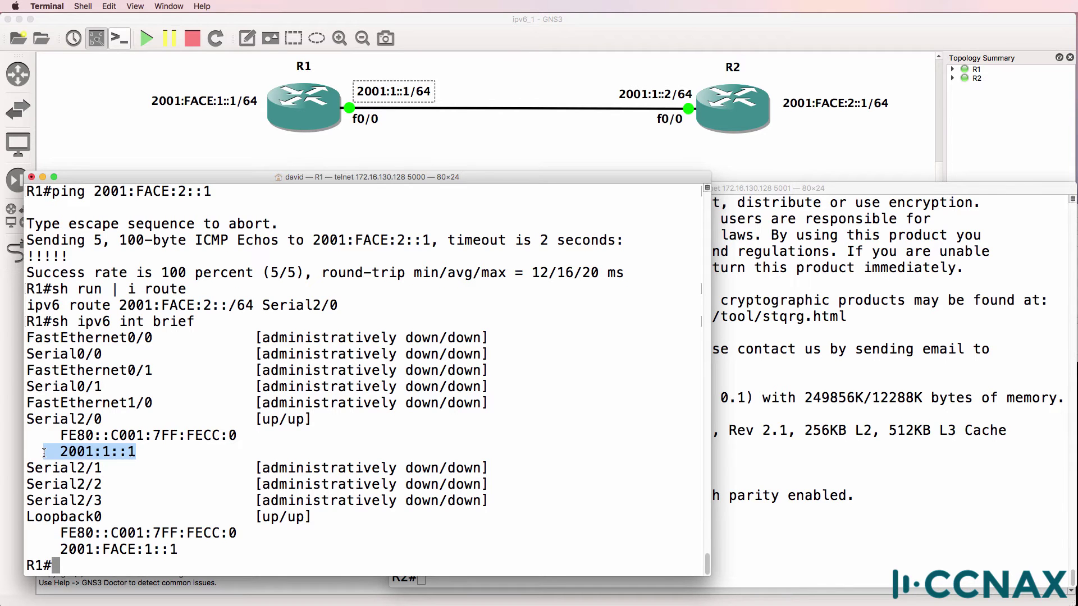
# - Remove the IPv6 address from R1's Serial2/0 with 'no ipv6 address'
pyautogui.write('conf t')
pyautogui.press('Return')
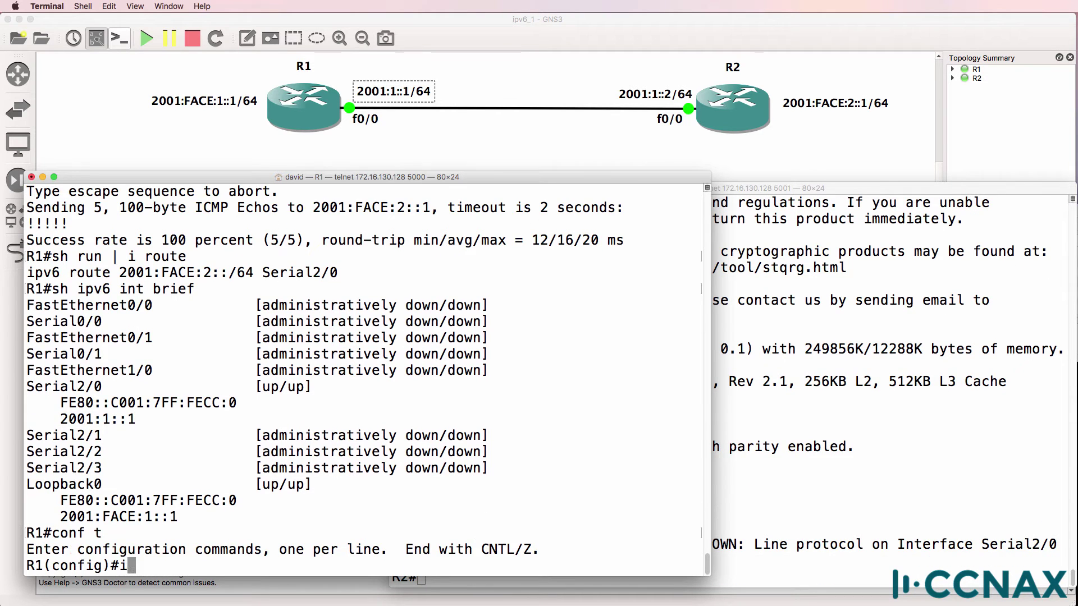
pyautogui.write('int s2/0')
pyautogui.press('Return')
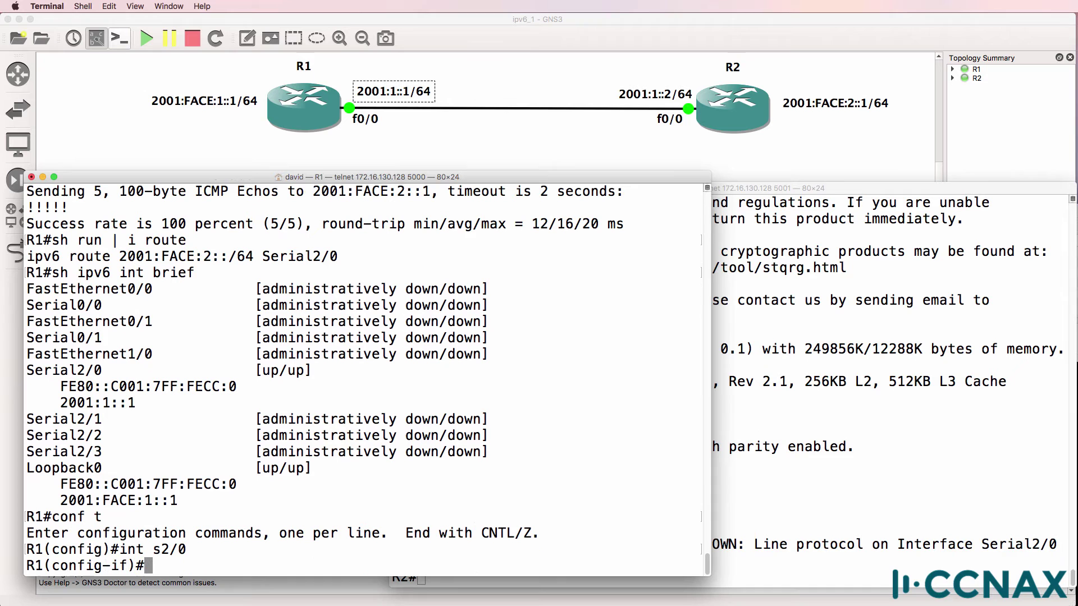
pyautogui.write('no ipv6 address')
pyautogui.press('Return')
pyautogui.write('end')
pyautogui.press('Return')
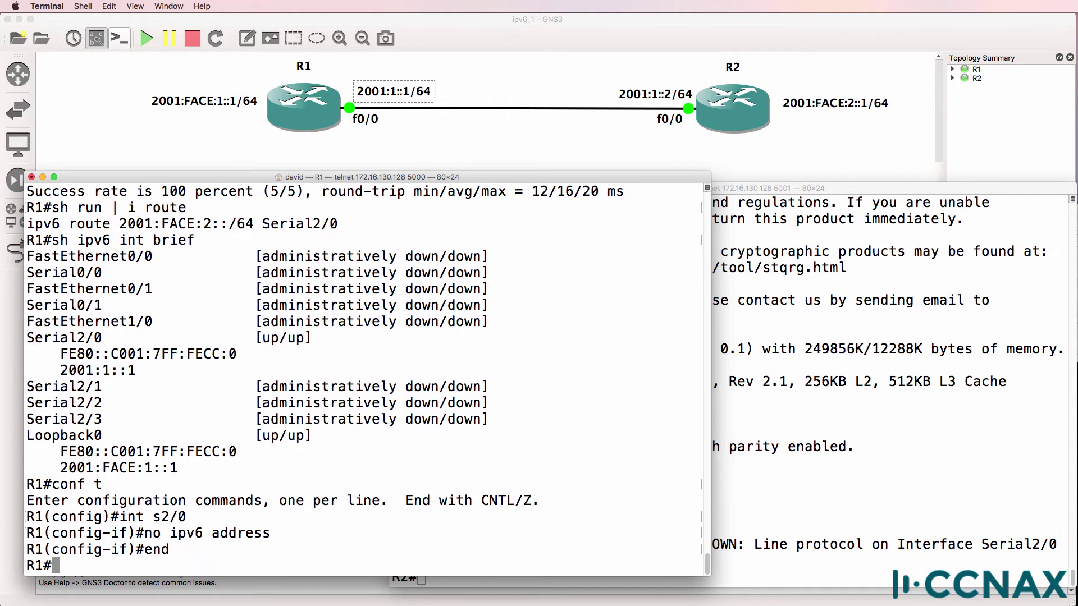
# - Recheck R1's IPv6 interface summary, confirming Serial2/0 is now unassigned
pyautogui.write('sh ipv6 int brief')
pyautogui.press('Return')
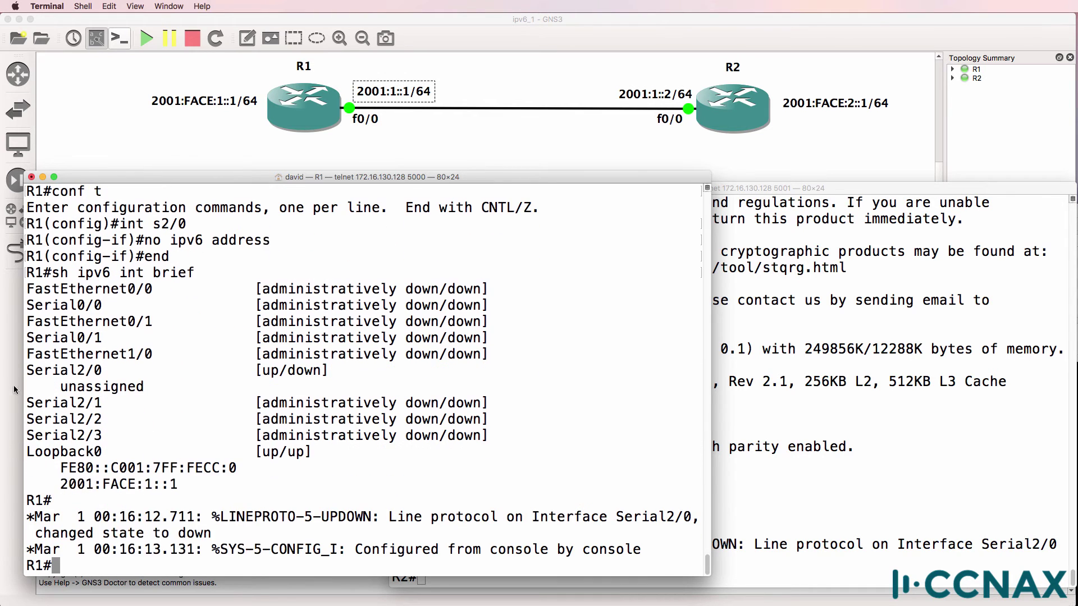
pyautogui.moveTo(43, 370); pyautogui.dragTo(313, 384)
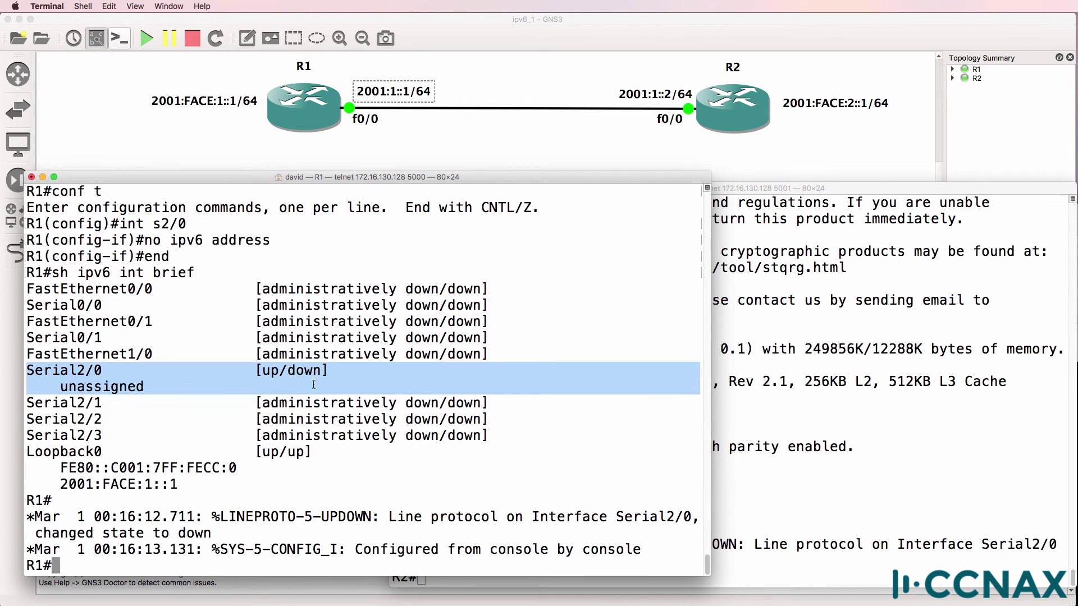
pyautogui.click(320, 382)
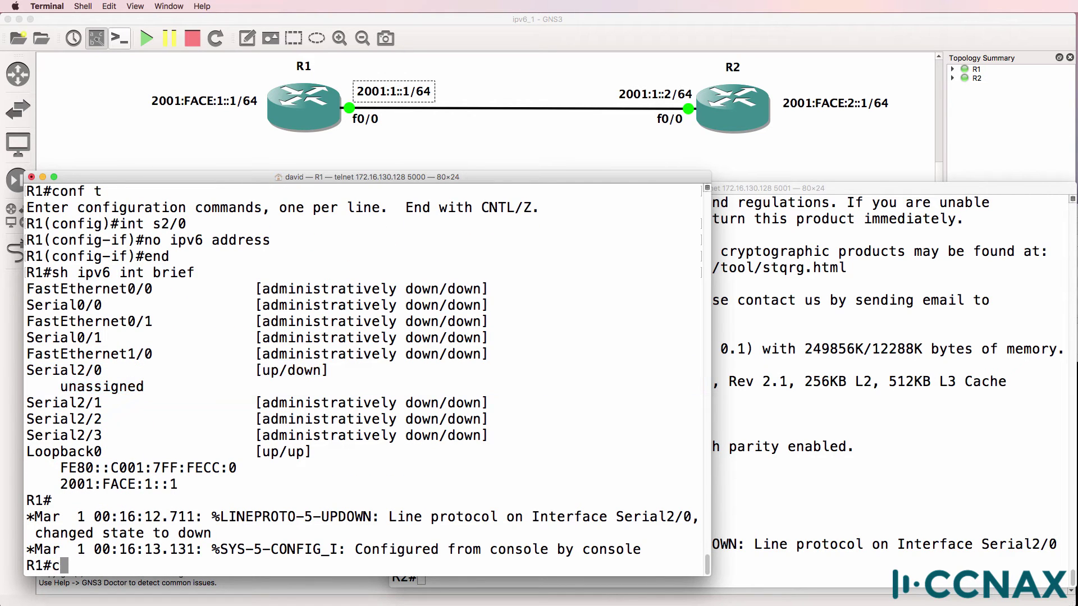
# - On R2, remove the IPv6 address from Serial2/0 with 'no ipv6 address'
pyautogui.click(766, 380)
pyautogui.press('Return')
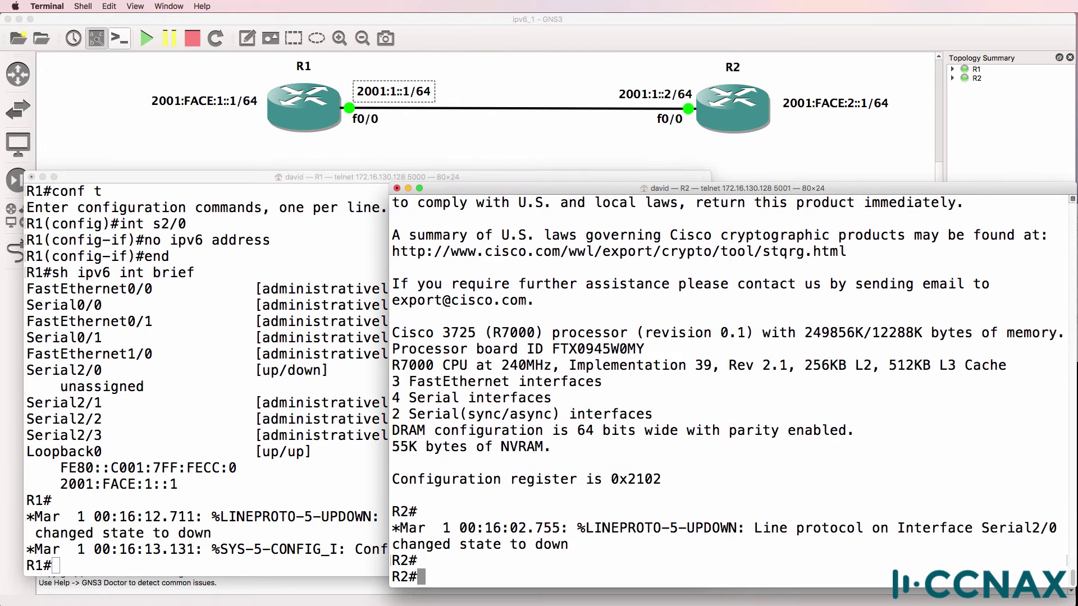
pyautogui.write('conf t')
pyautogui.press('Return')
pyautogui.write('int s2/0')
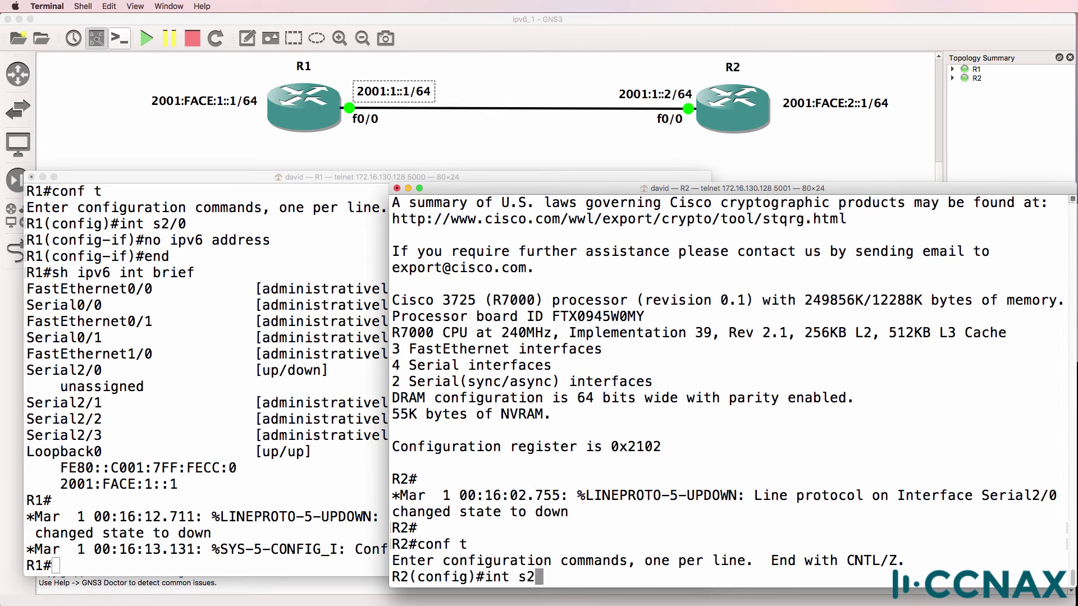
pyautogui.press('Return')
pyautogui.write('no ipv')
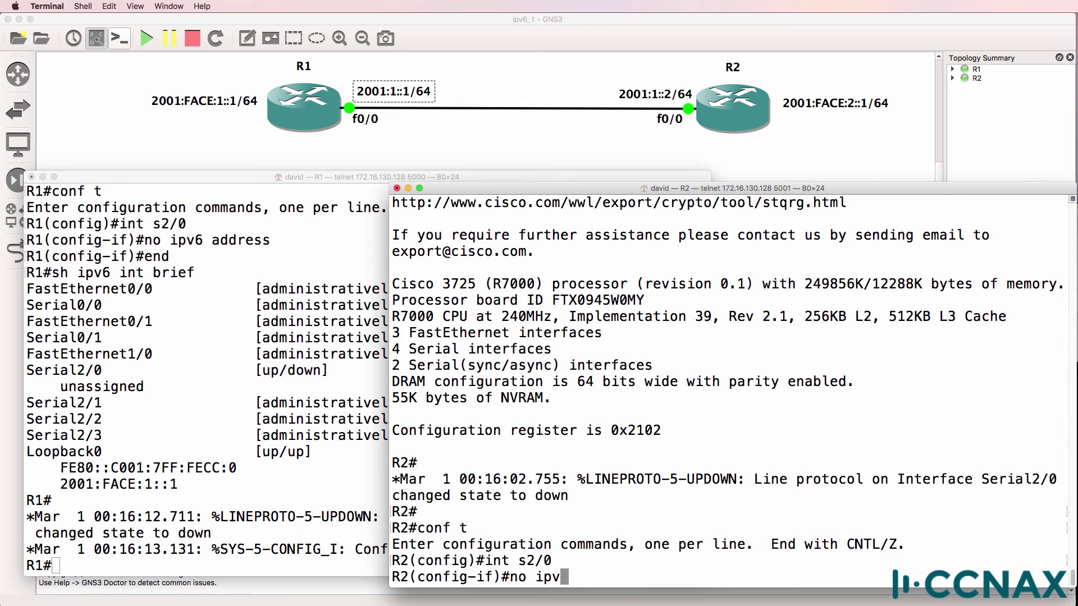
pyautogui.write('6 add')
pyautogui.press('Tab')
pyautogui.press('Return')
pyautogui.write('end')
pyautogui.press('Return')
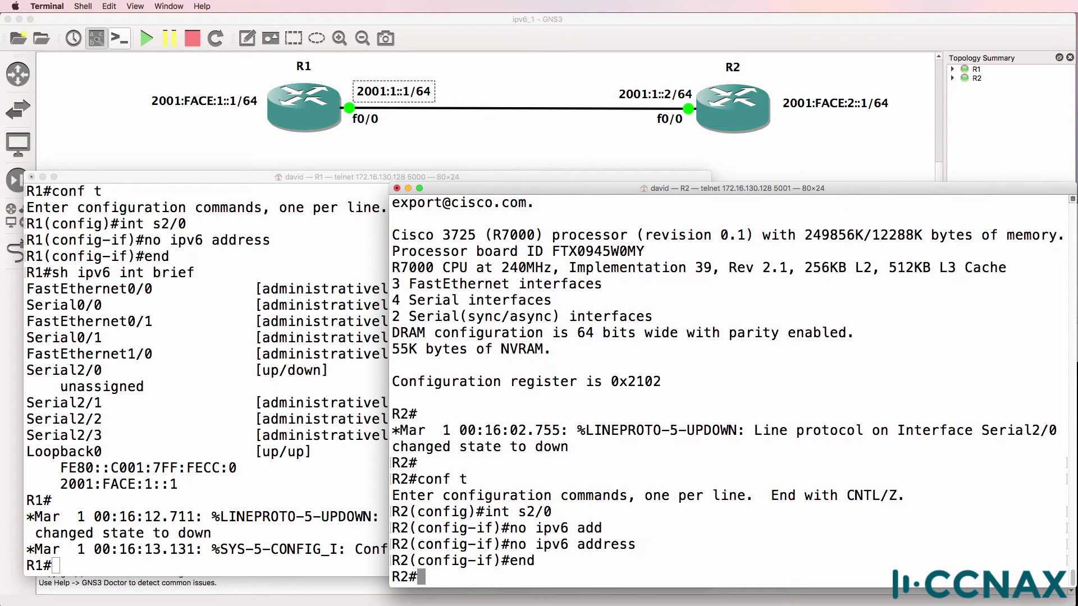
# - Verify with 'sh ipv6 interface' and 'sh ipv6 interface brief' that only Loopback0 keeps 2001:FACE:2::1
pyautogui.write('sh ipv6 in')
pyautogui.press('Tab')
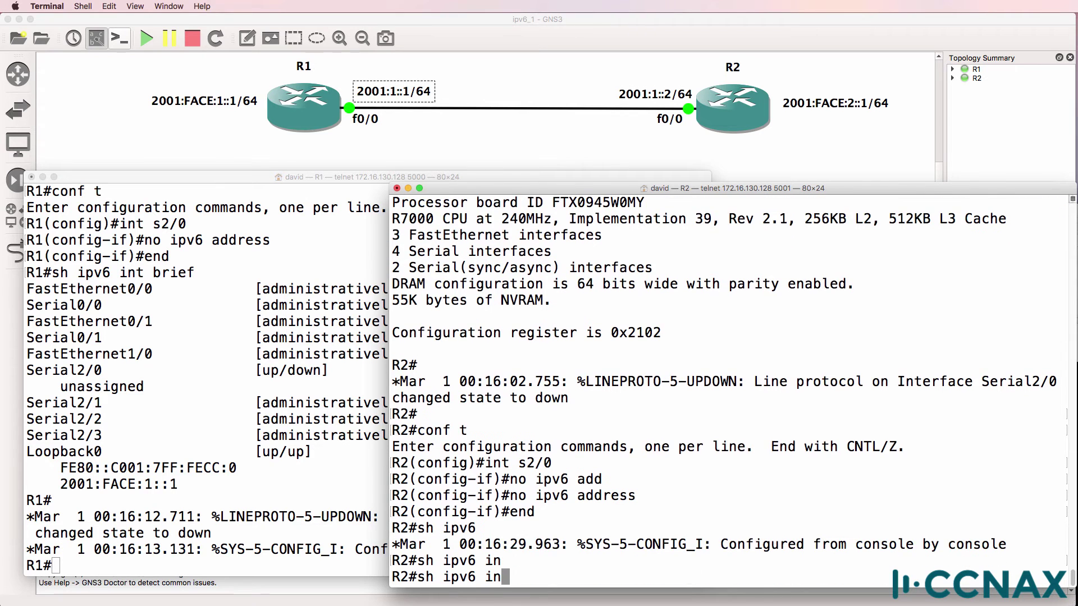
pyautogui.write('t')
pyautogui.press('Tab')
pyautogui.press('Return')
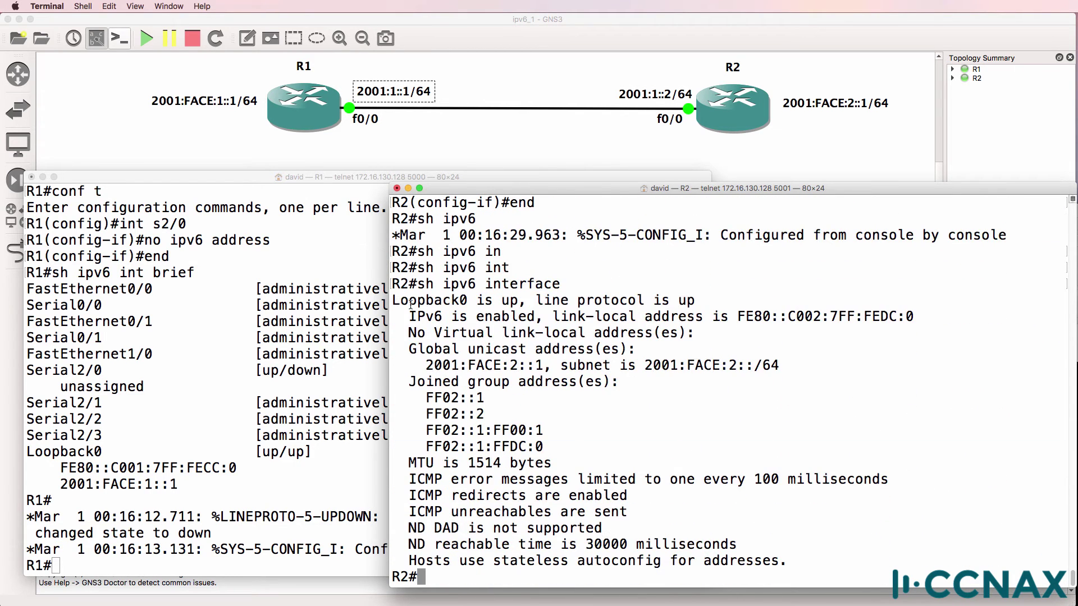
pyautogui.moveTo(410, 303); pyautogui.dragTo(867, 569)
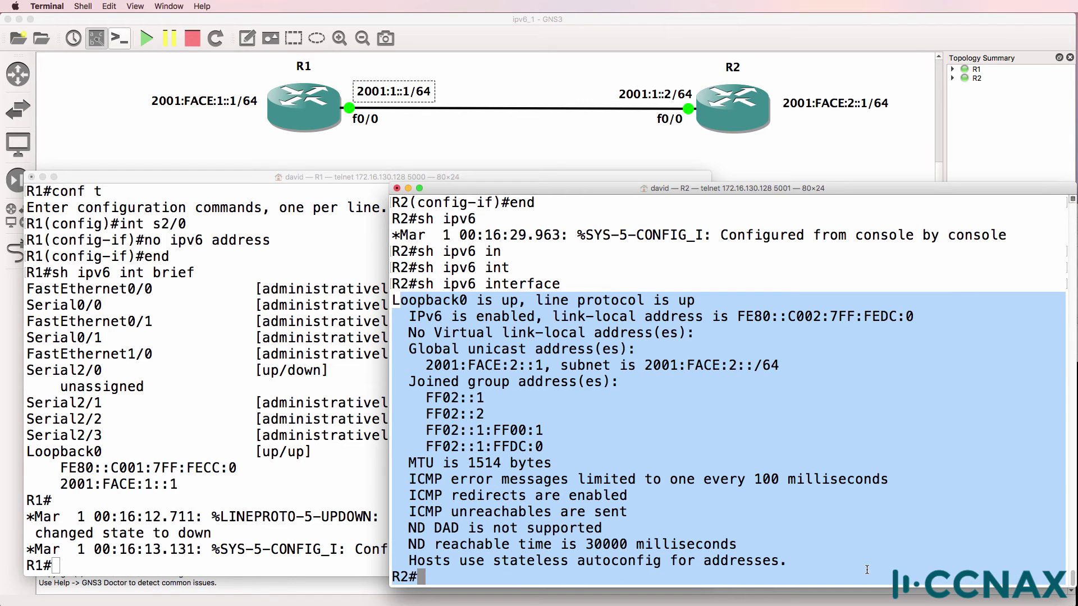
pyautogui.press('Up')
pyautogui.write('bri')
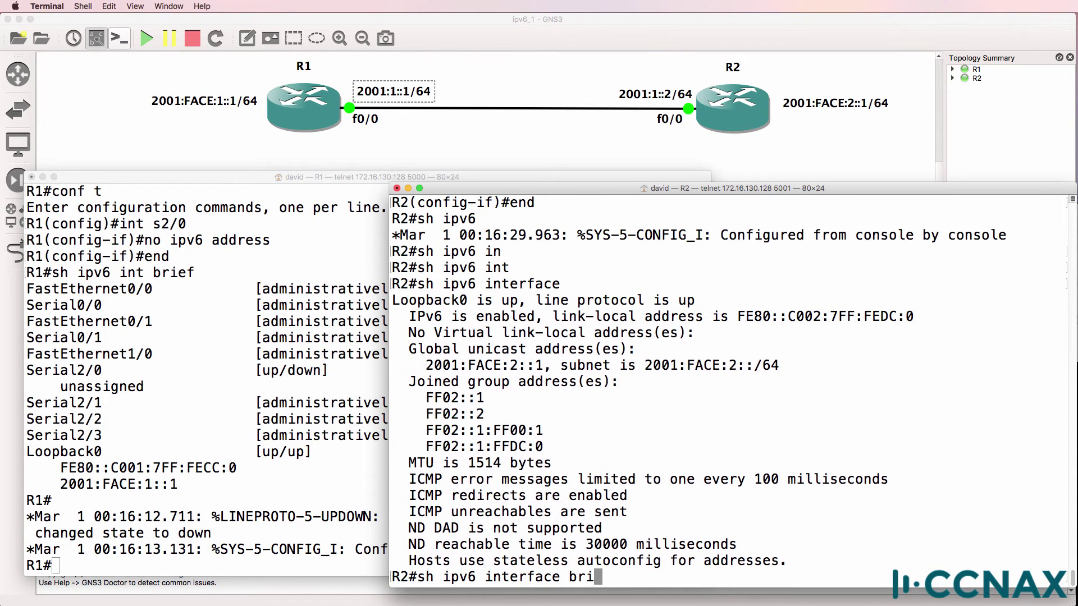
pyautogui.press('Tab')
pyautogui.press('Return')
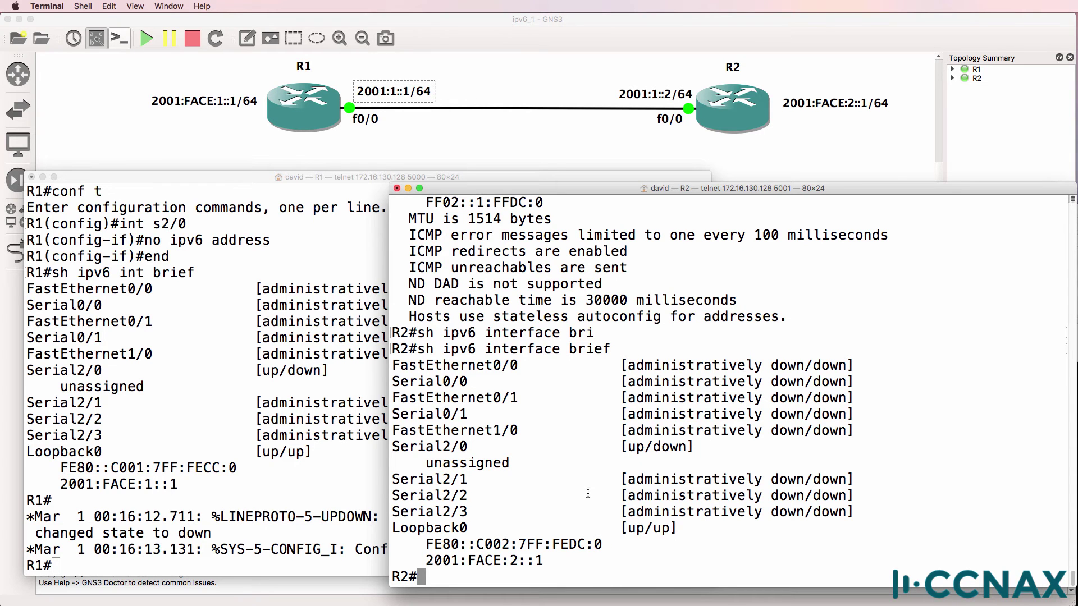
# - On R1, enter FastEthernet0/0 configuration and enable it with 'no shut'
pyautogui.click(310, 410)
pyautogui.press('Return')
pyautogui.write('con')
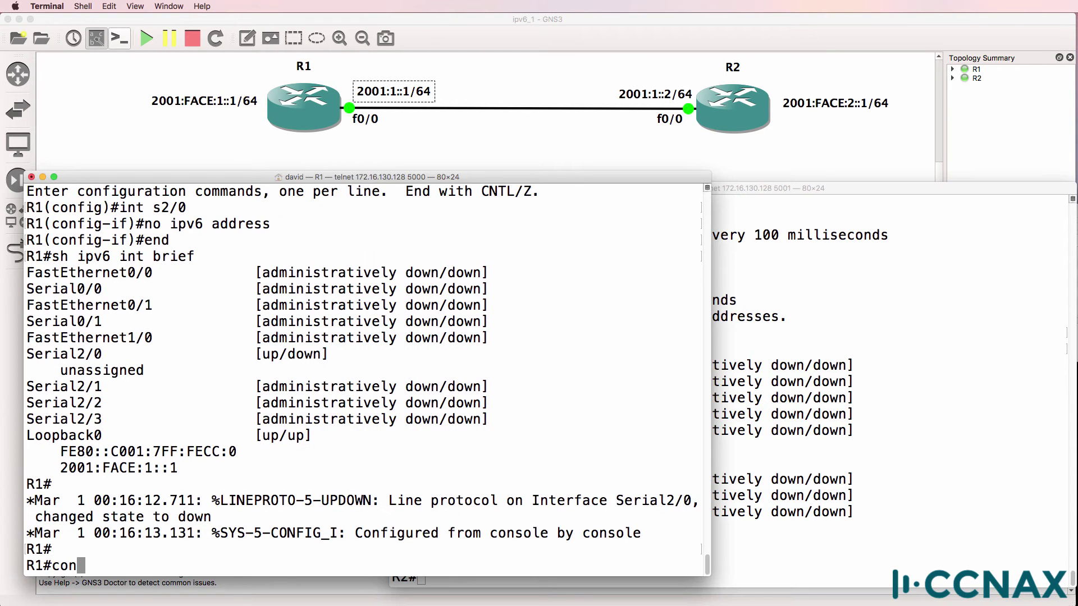
pyautogui.write('f t')
pyautogui.press('Return')
pyautogui.write('int f0')
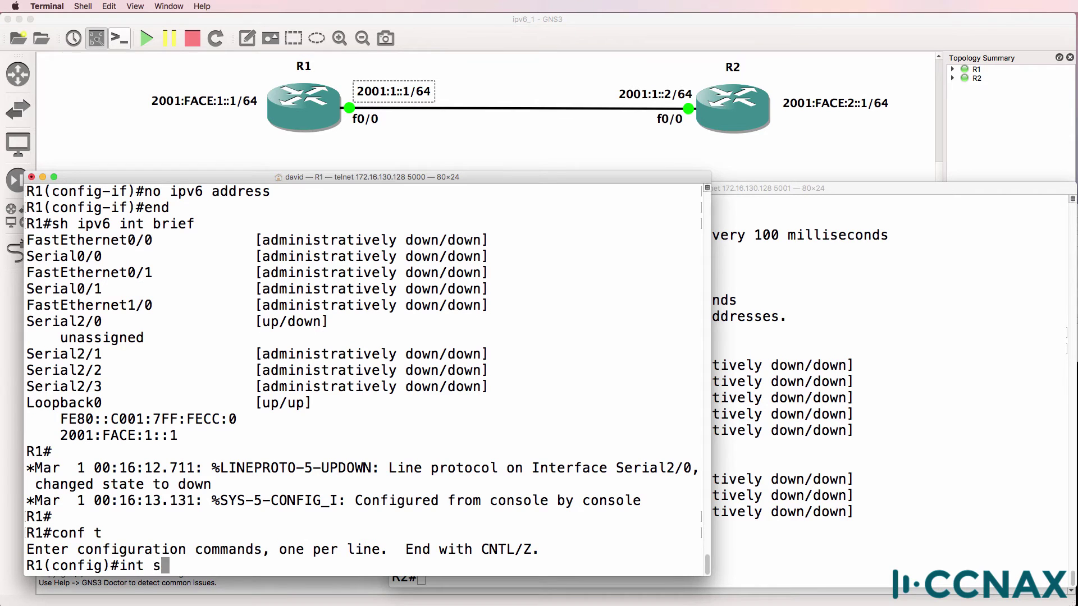
pyautogui.write('/0')
pyautogui.press('Return')
pyautogui.write('no shut')
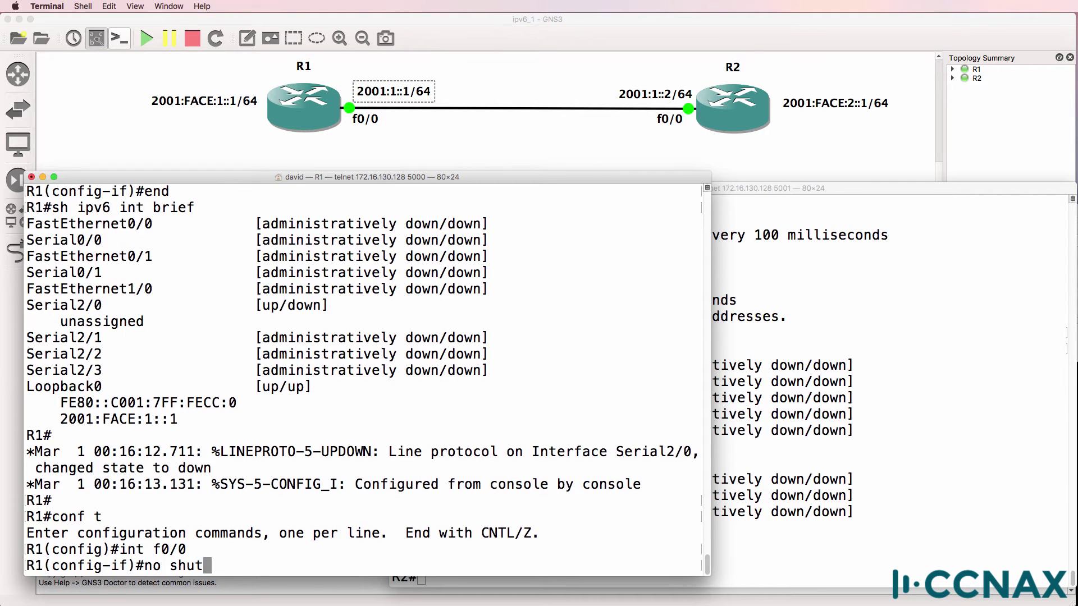
pyautogui.press('Return')
# - Assign IPv6 address 2001:1::1/64 to FastEthernet0/0, adding the missing 'address' keyword
pyautogui.write('ipv6 ')
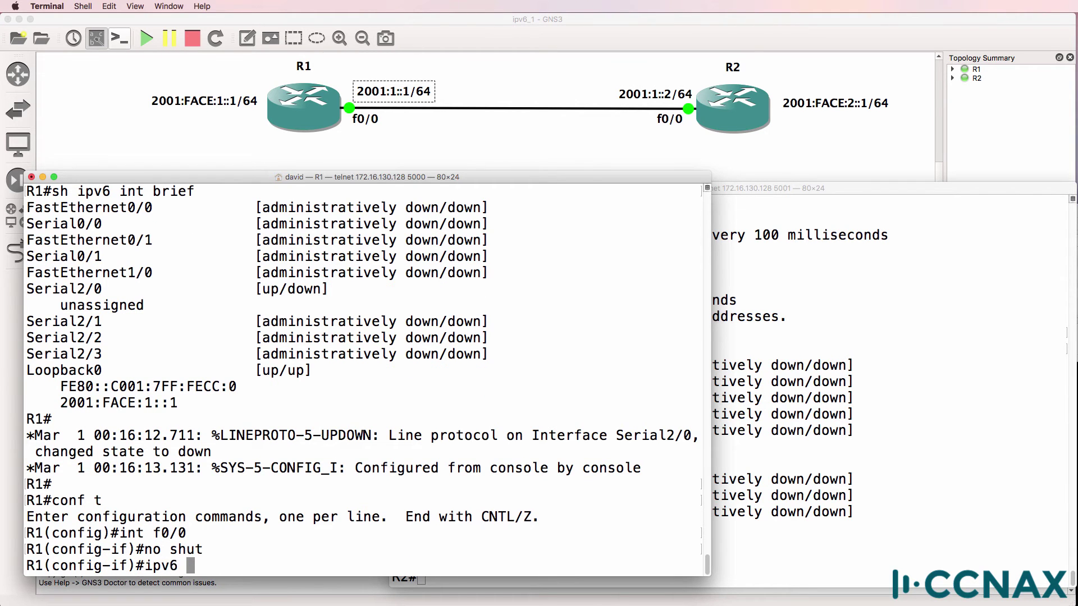
pyautogui.write('2001:1:')
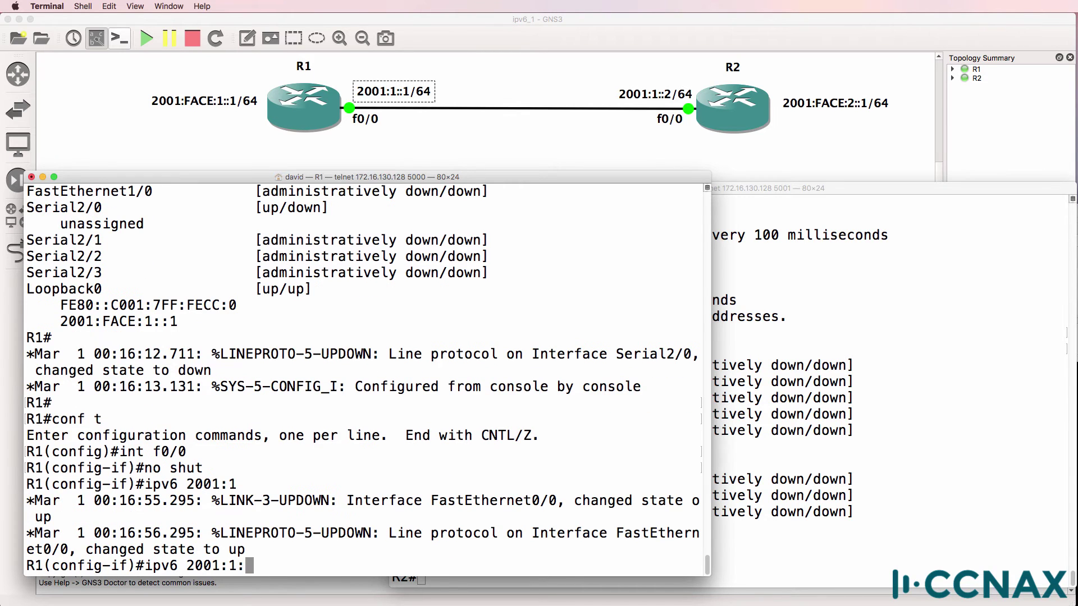
pyautogui.write(':')
pyautogui.write('1/64')
pyautogui.press('Return')
pyautogui.press('Up')
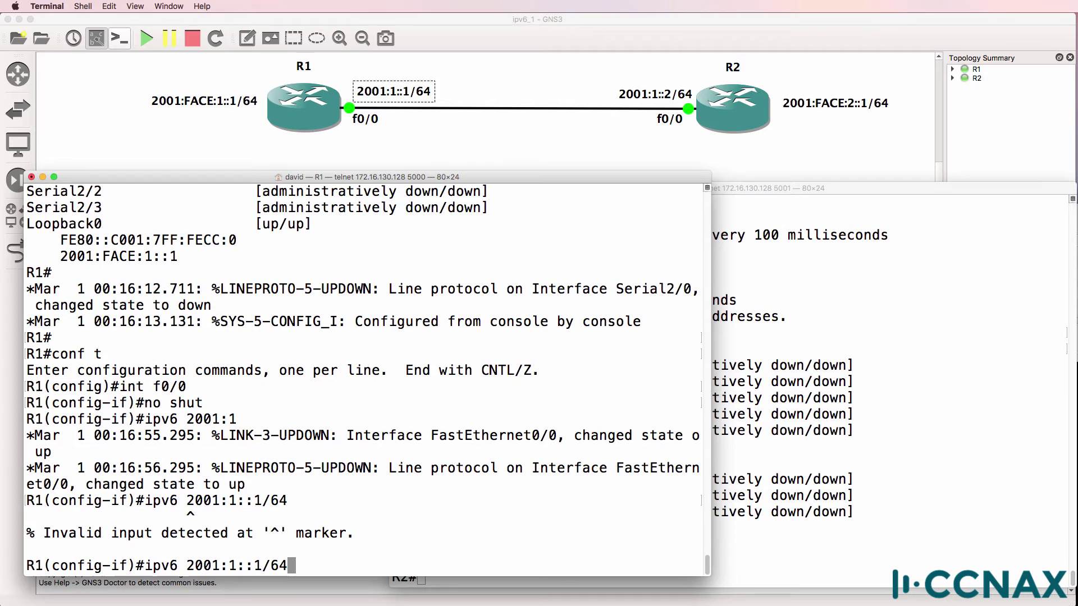
pyautogui.press('Left')
pyautogui.press('Left')
pyautogui.press('Left')
pyautogui.press('Left')
pyautogui.press('Left')
pyautogui.press('Left')
pyautogui.press('Left')
pyautogui.press('Left')
pyautogui.press('Left')
pyautogui.press('Left')
pyautogui.press('Left')
pyautogui.press('Left')
pyautogui.write('addre')
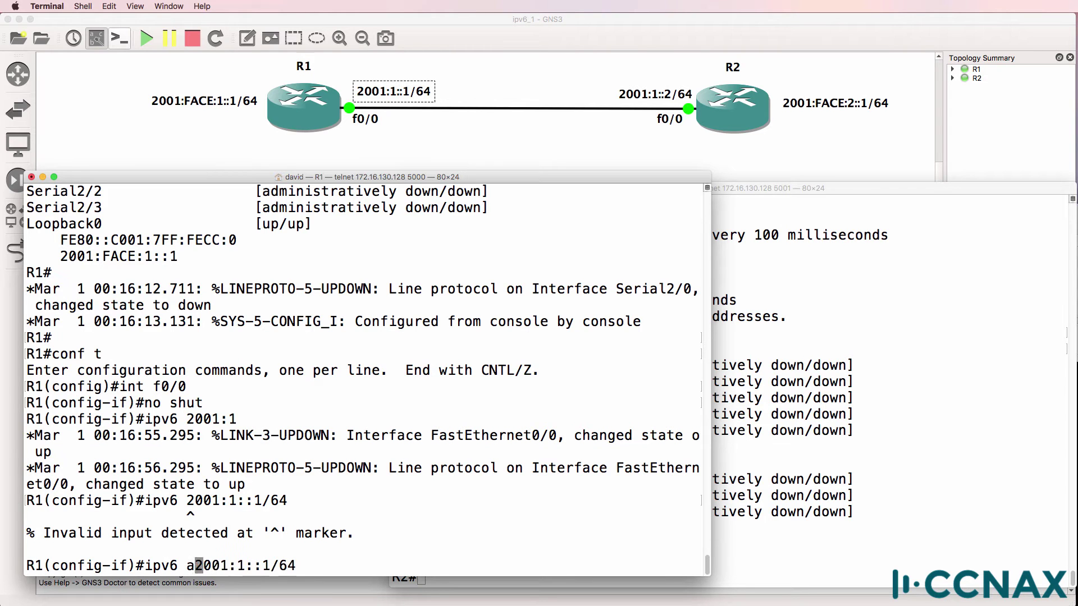
pyautogui.write('ss')
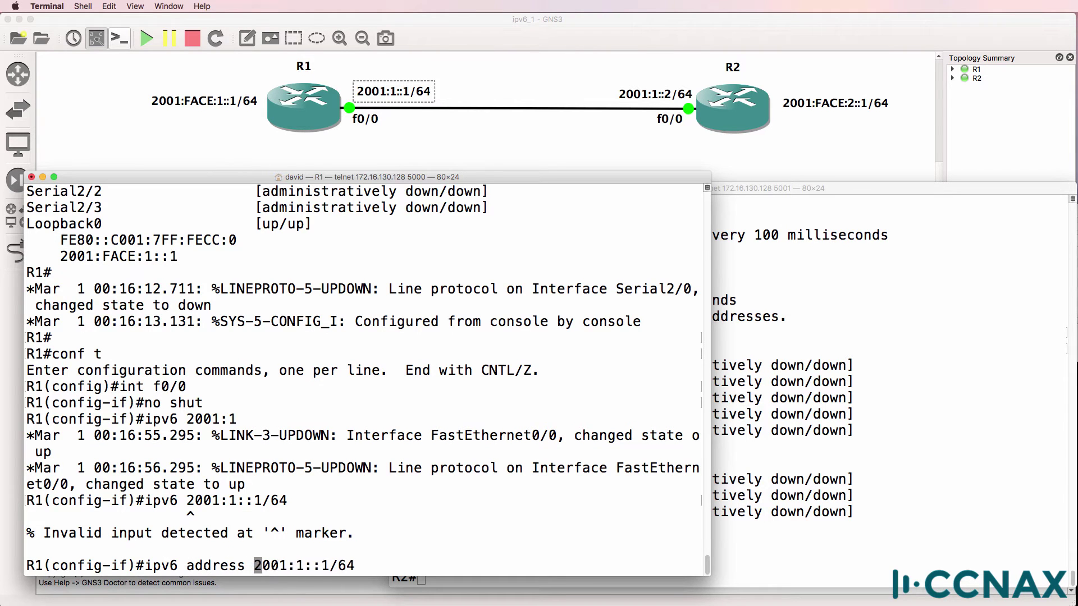
pyautogui.press('Return')
# - Exit configuration mode and run 'show ipv6 interface' on R1
pyautogui.write('end')
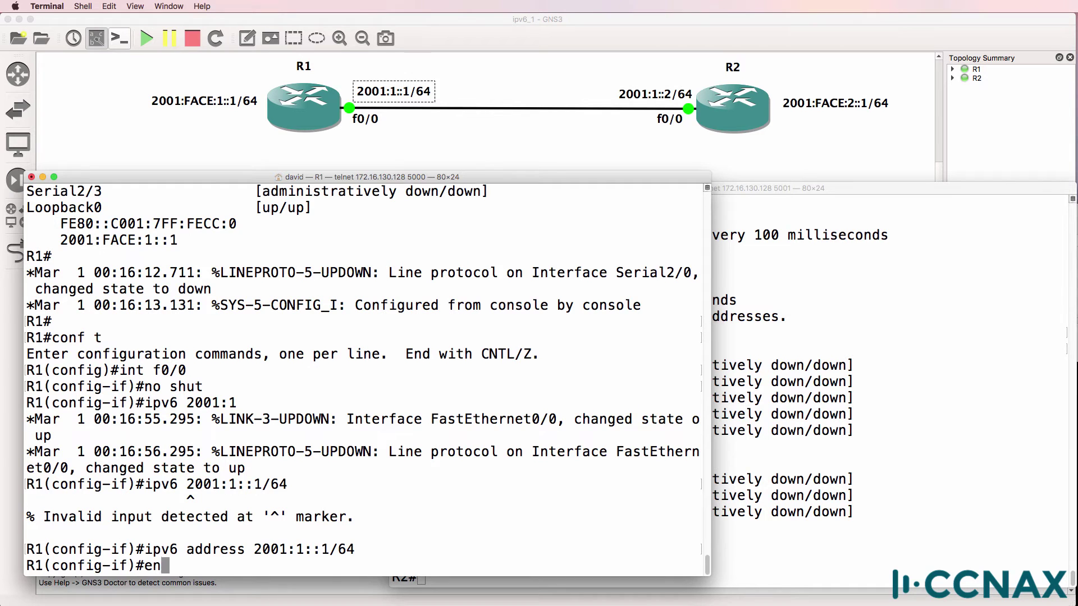
pyautogui.press('Return')
pyautogui.write('sh ipvt')
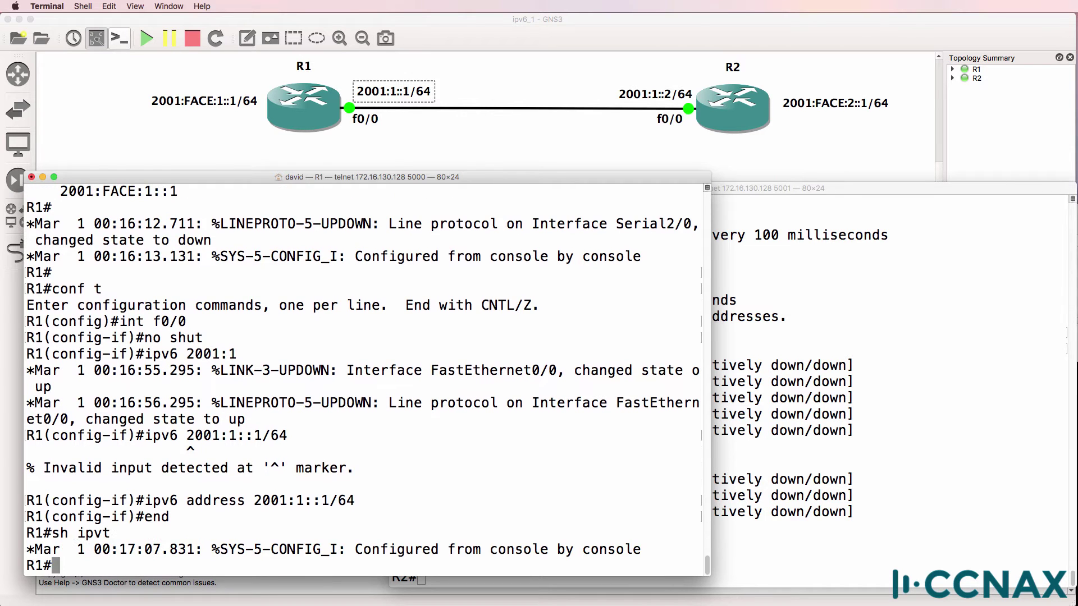
pyautogui.press('BackSpace')
pyautogui.write('6 in')
pyautogui.press('Tab')
pyautogui.write('t')
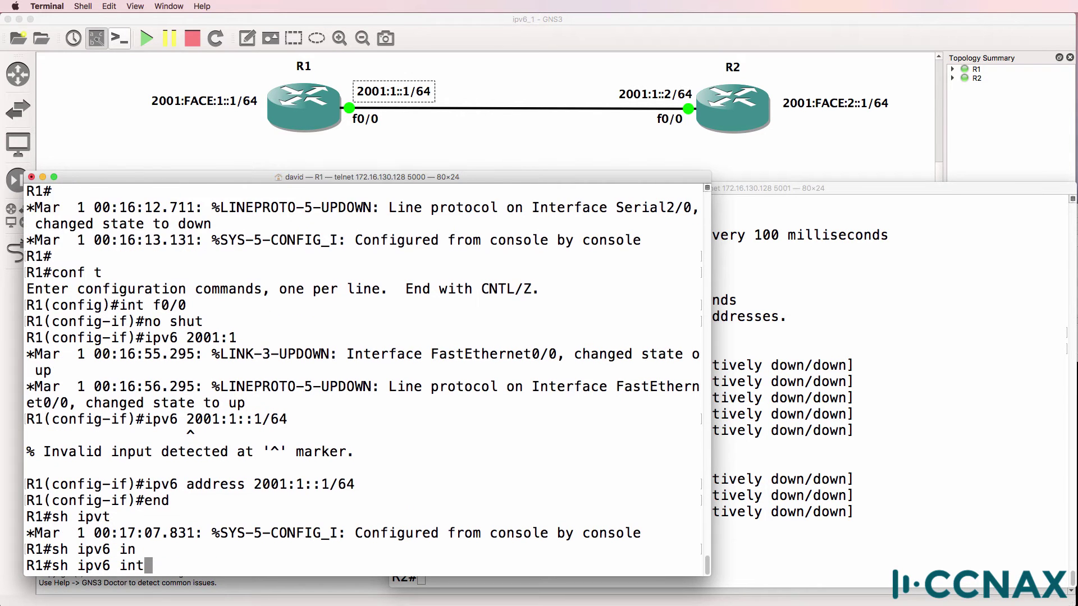
pyautogui.press('Tab')
pyautogui.press('Return')
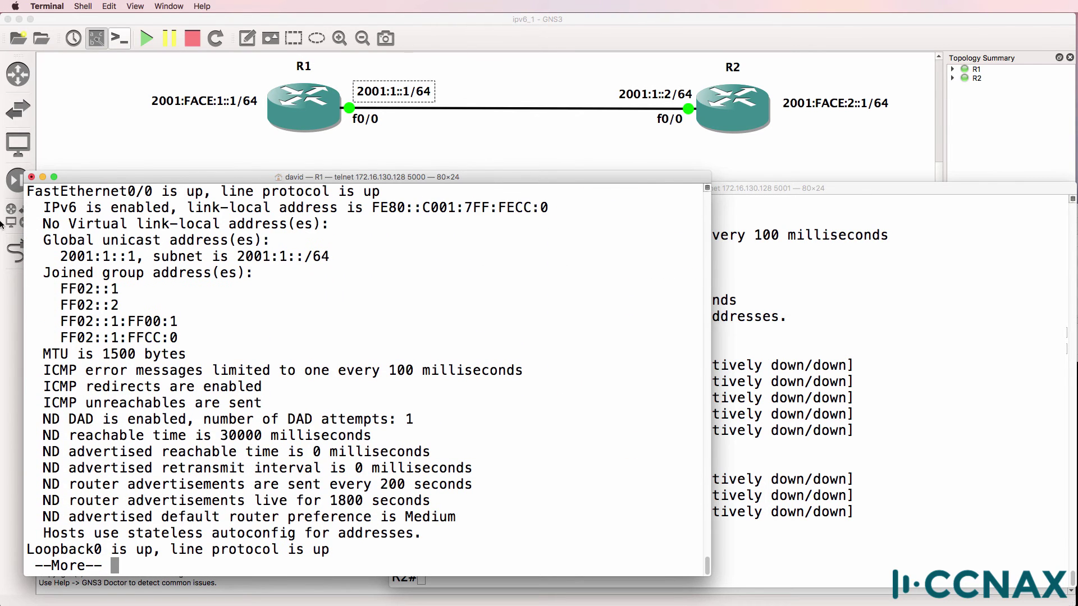
# - Highlight FastEthernet0/0's up status, link-local, 2001:1::1 global address, multicast groups and MTU
pyautogui.scroll(2, 35, 194)
pyautogui.moveTo(27, 223); pyautogui.dragTo(406, 225)
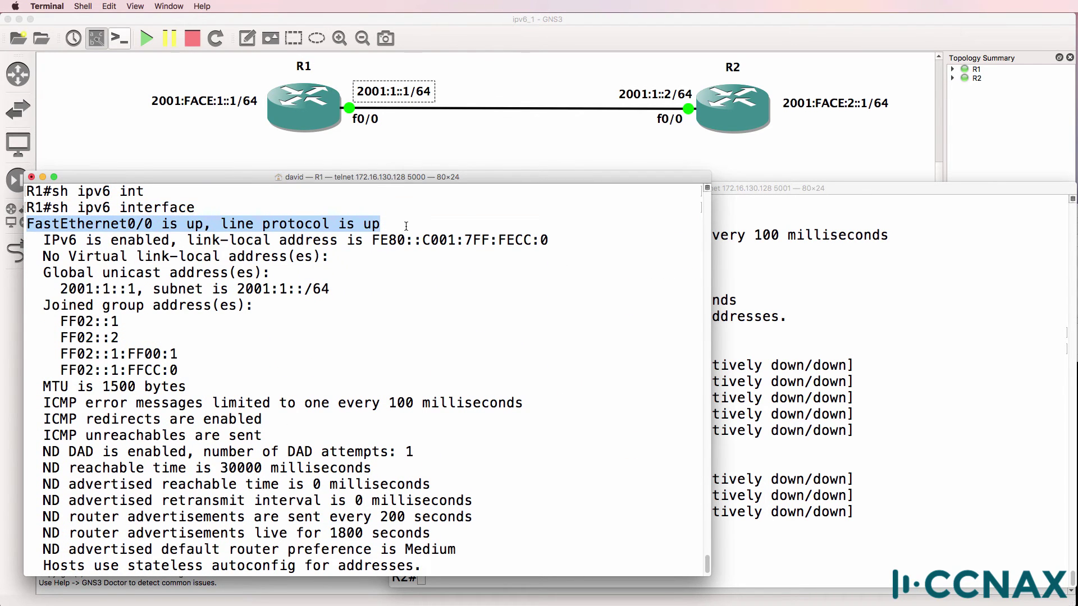
pyautogui.moveTo(189, 240); pyautogui.dragTo(663, 240)
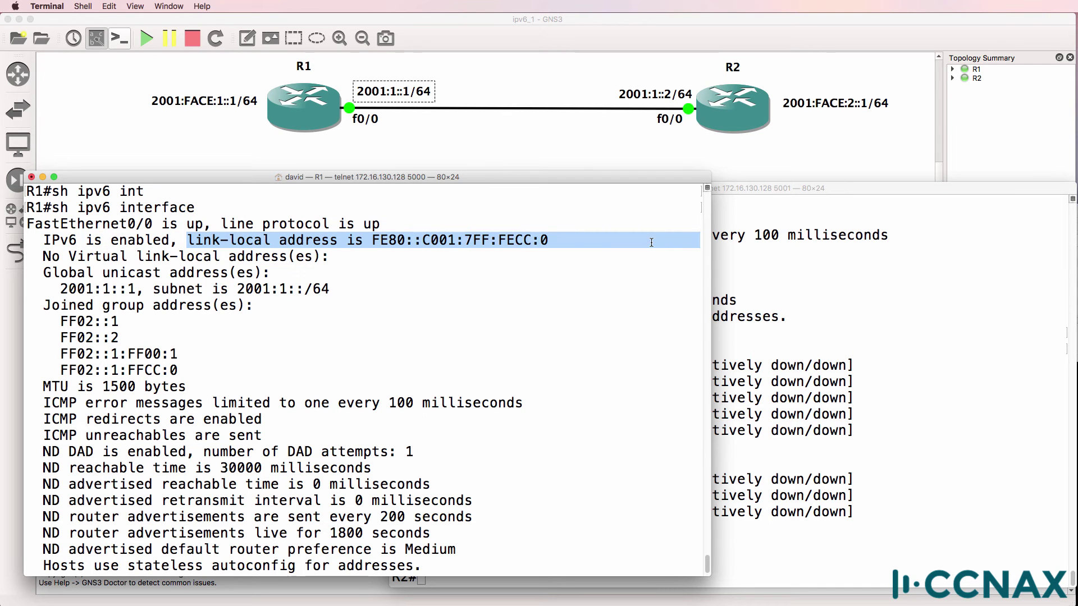
pyautogui.moveTo(44, 288); pyautogui.dragTo(146, 286)
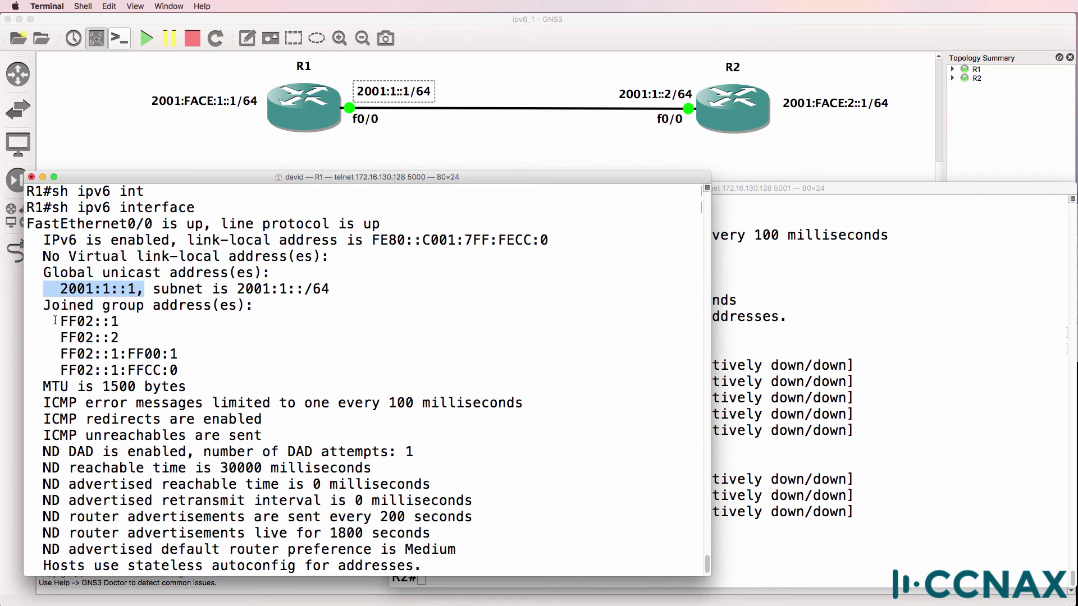
pyautogui.moveTo(55, 320); pyautogui.dragTo(127, 338)
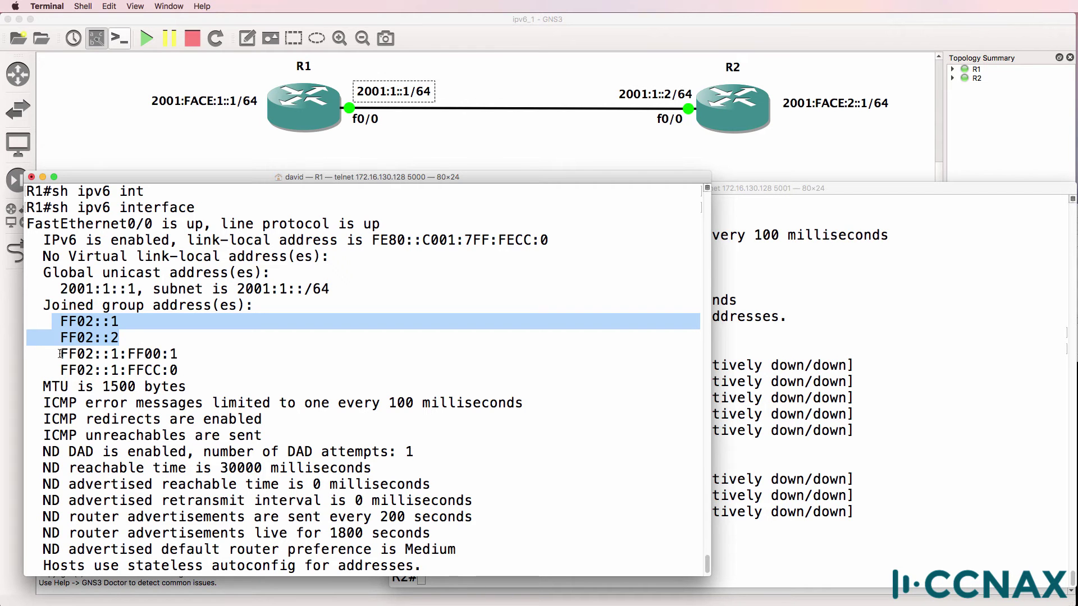
pyautogui.moveTo(60, 353); pyautogui.dragTo(251, 380)
# - Run 'sh ipv6 int brief' and highlight FastEthernet0/0's link-local and 2001:1::1 addresses
pyautogui.write('s')
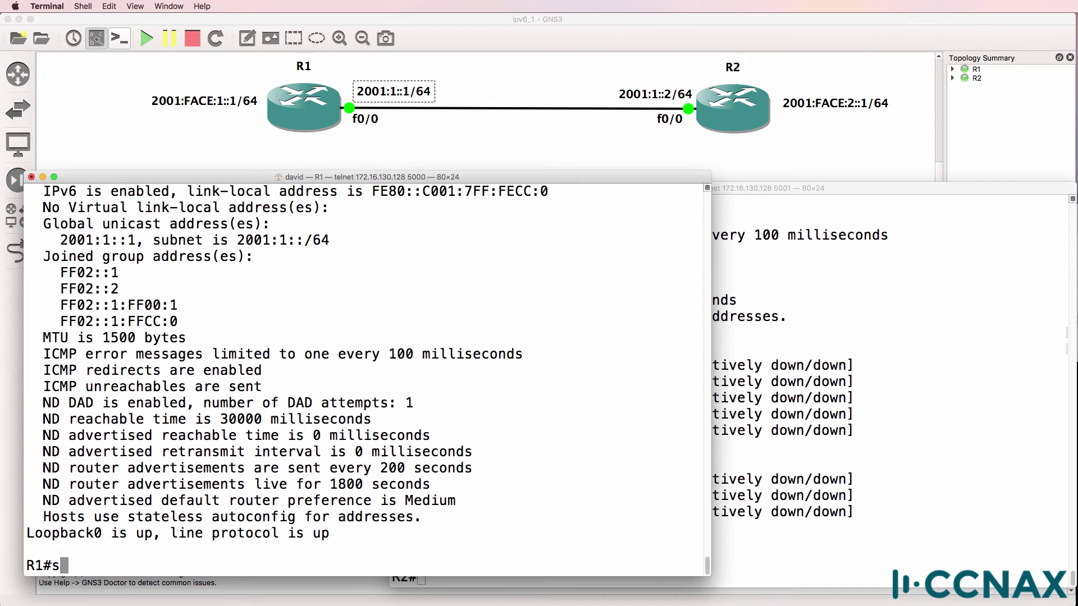
pyautogui.write('h ipv6 int brief')
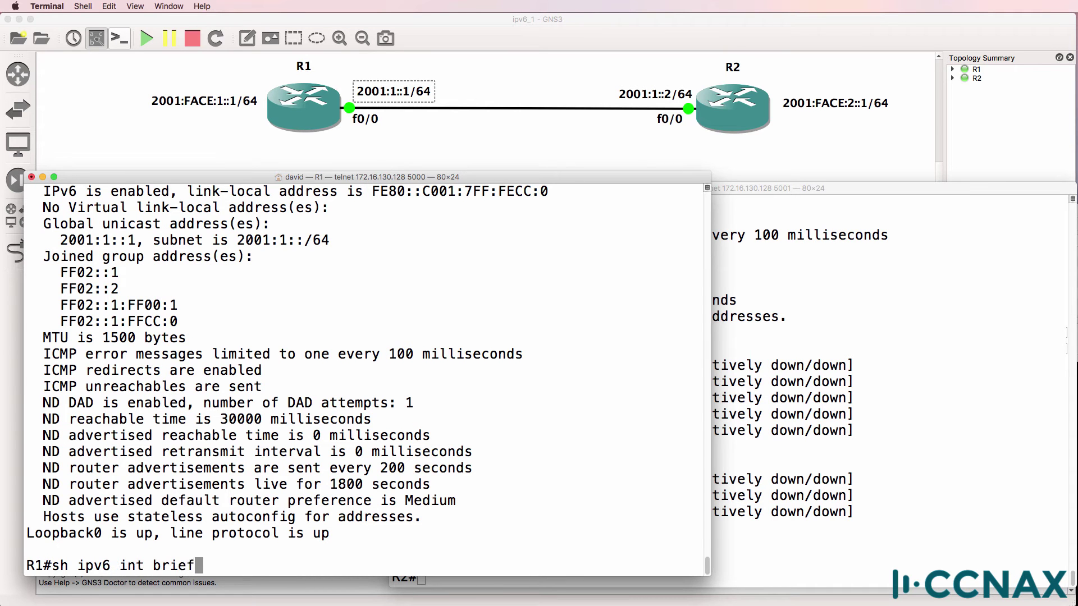
pyautogui.press('Return')
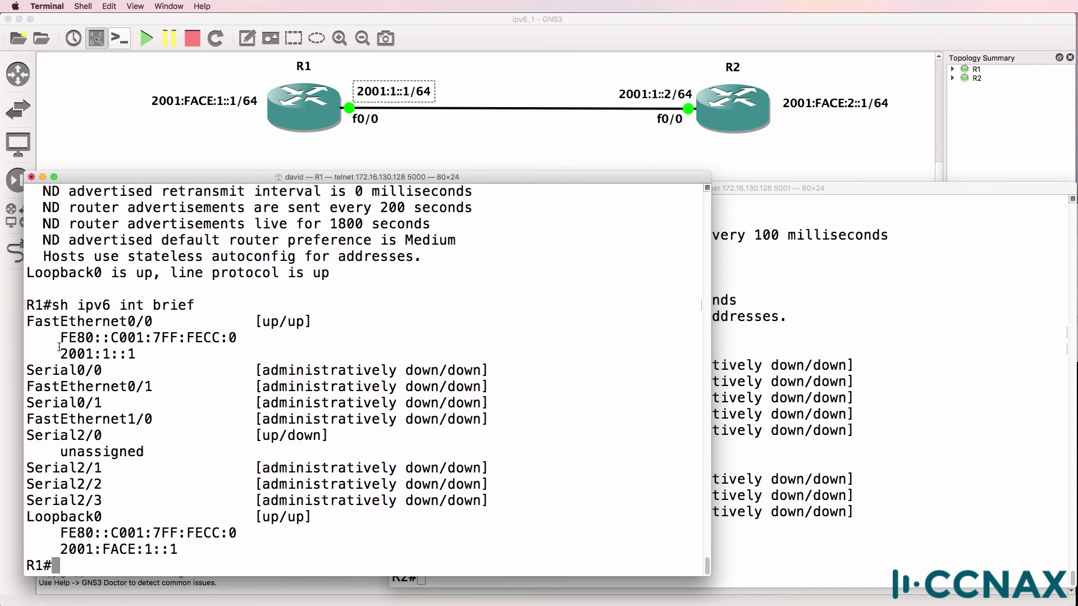
pyautogui.moveTo(49, 344); pyautogui.dragTo(322, 341)
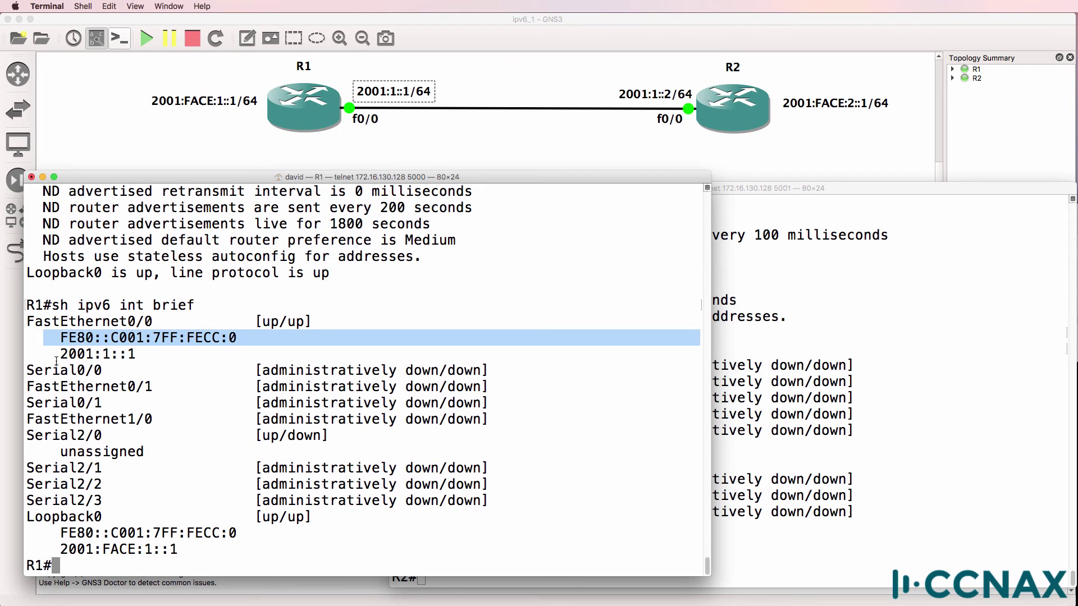
pyautogui.moveTo(58, 354); pyautogui.dragTo(154, 349)
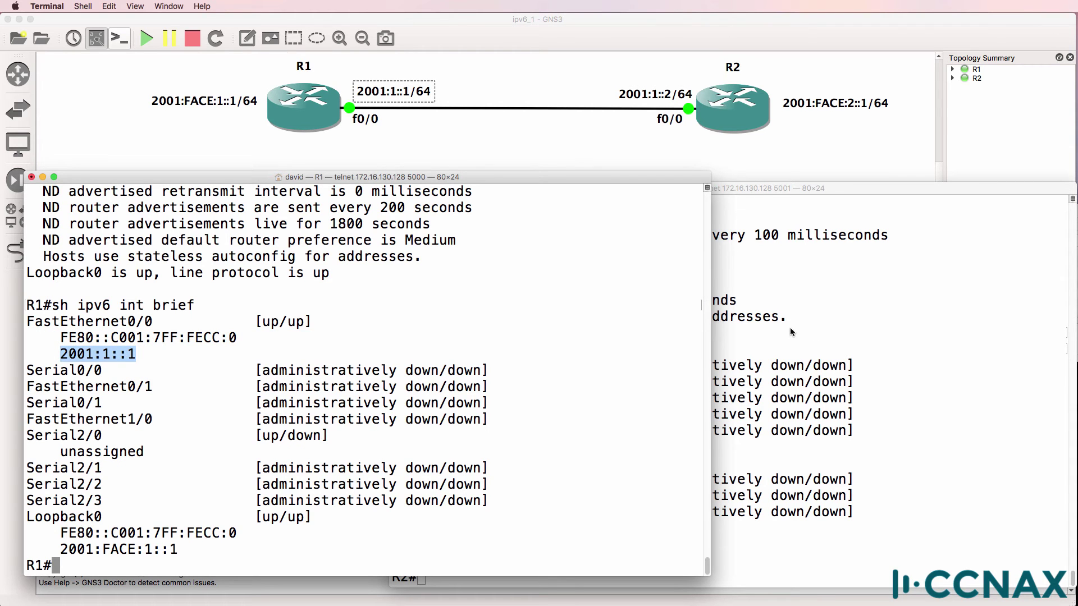
# - Display R1's IPv6 routing table, highlighting the 2001:1::/64, 2001:1::1/128 and Loopback0 routes
pyautogui.write('sh ipv6 router')
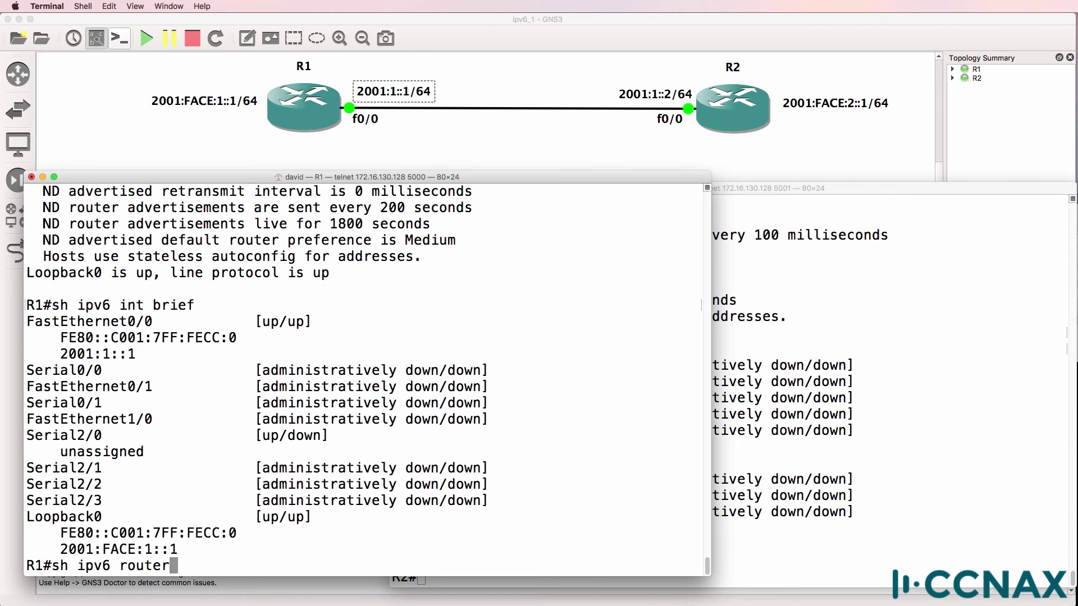
pyautogui.press('BackSpace')
pyautogui.press('Return')
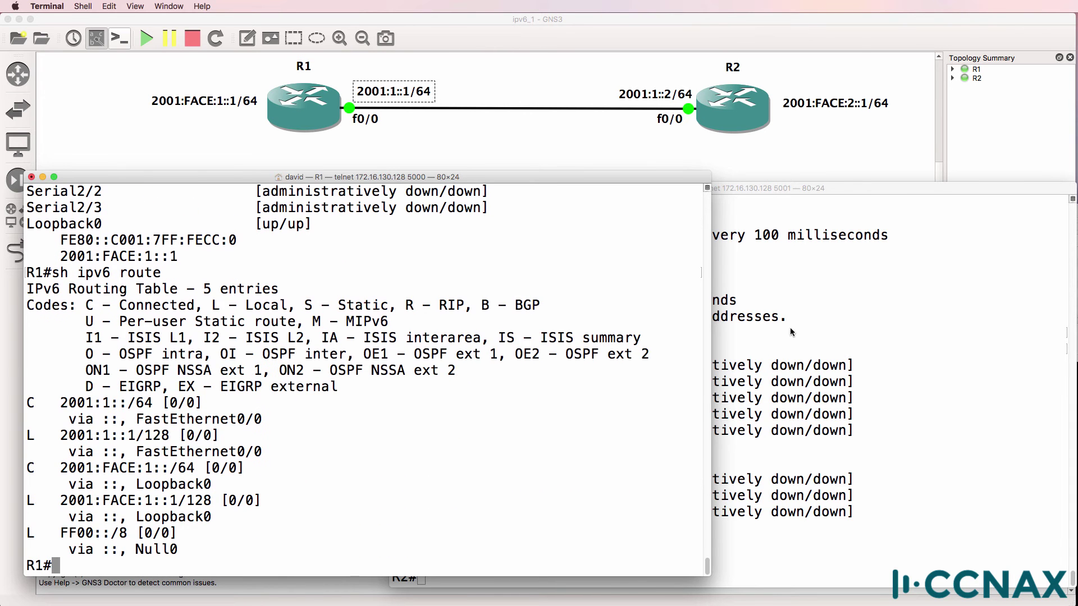
pyautogui.moveTo(46, 394); pyautogui.dragTo(280, 417)
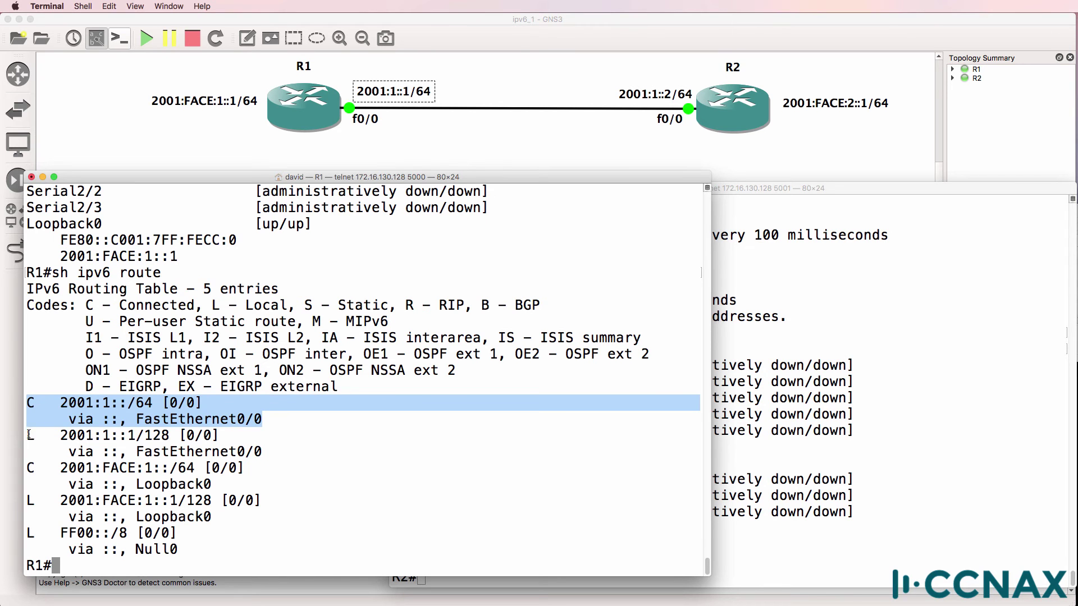
pyautogui.moveTo(29, 435); pyautogui.dragTo(259, 452)
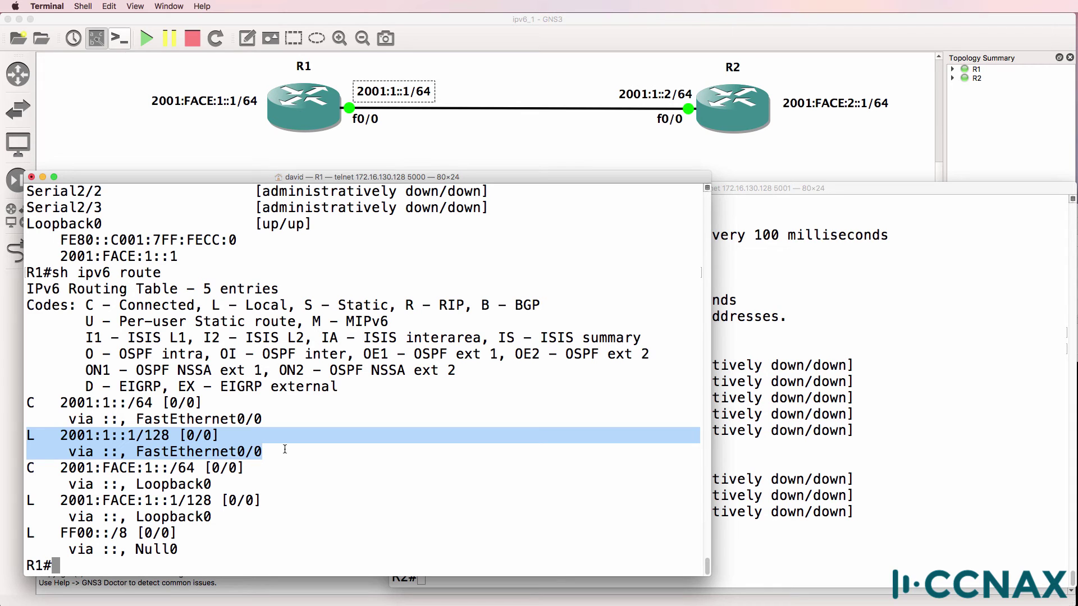
pyautogui.moveTo(29, 468); pyautogui.dragTo(243, 516)
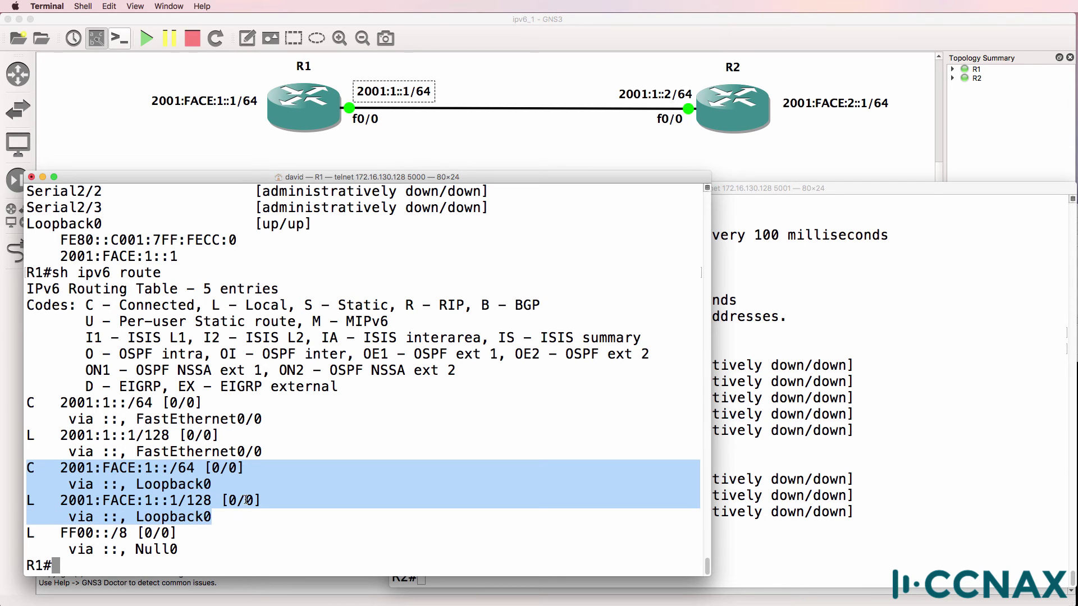
# - On R2, enter FastEthernet0/0 configuration and enable it with 'no shut'
pyautogui.click(947, 301)
pyautogui.write('conf t')
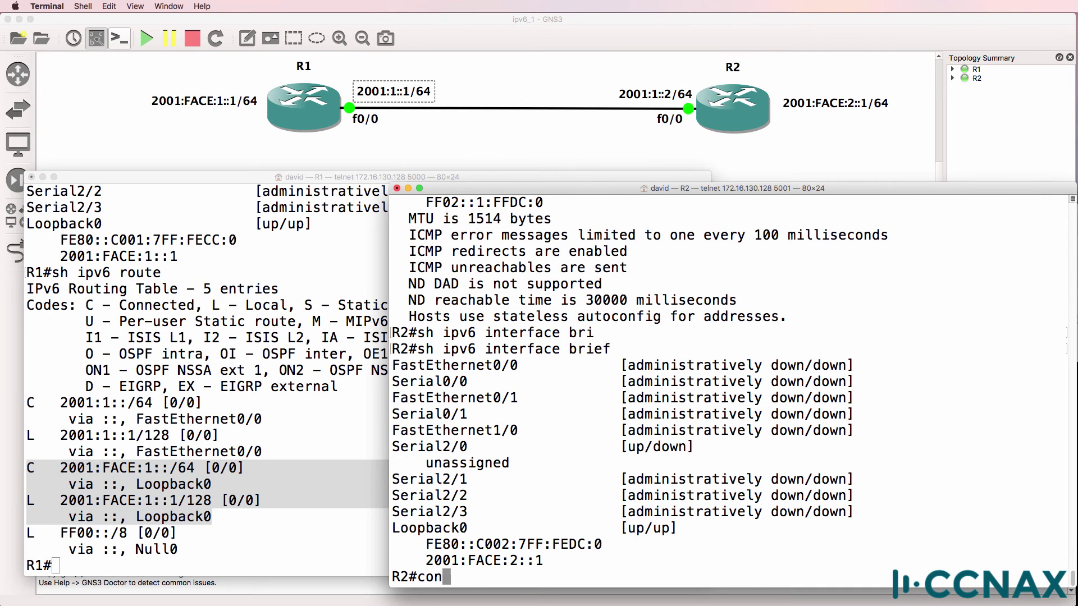
pyautogui.press('Return')
pyautogui.write('int f/0')
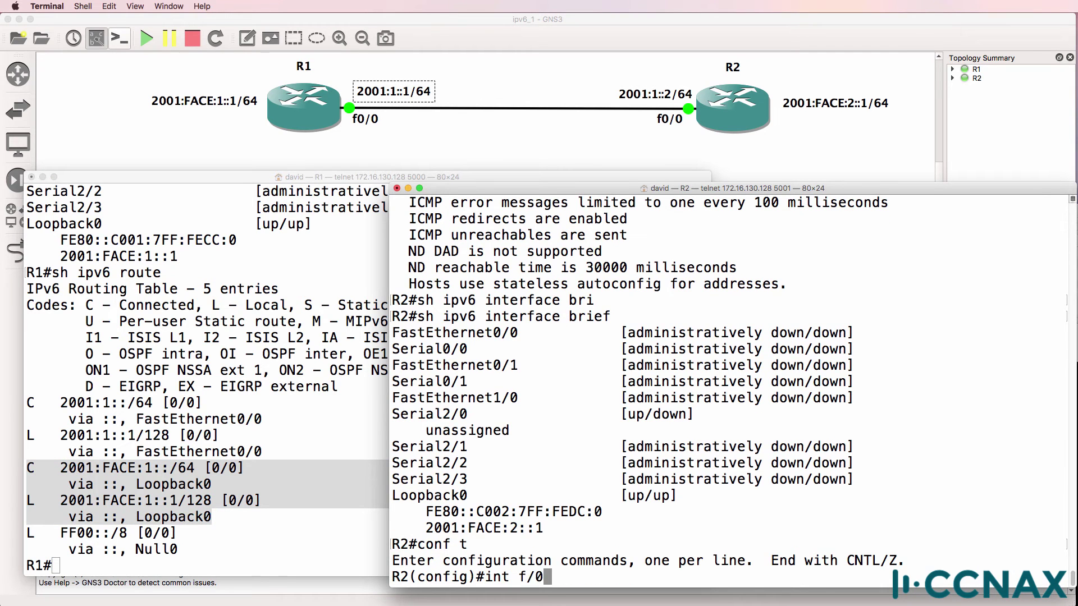
pyautogui.press('Return')
pyautogui.press('Up')
pyautogui.press('BackSpace')
pyautogui.press('BackSpace')
pyautogui.write('0/0')
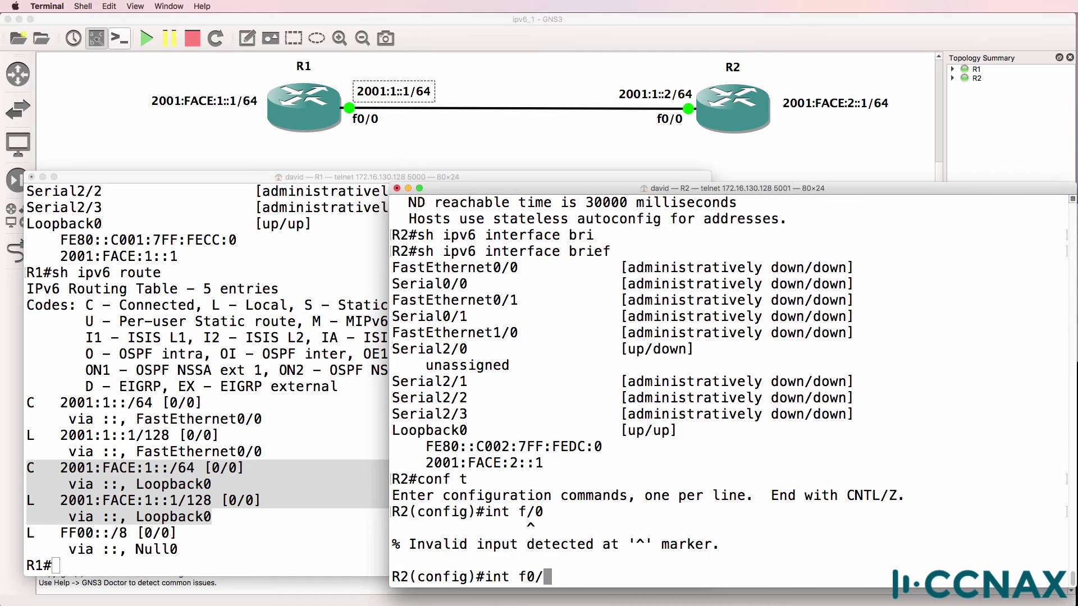
pyautogui.press('Return')
pyautogui.write('no shut')
pyautogui.press('Return')
# - Give R2's FastEthernet0/0 address 2001:1::2/64 and ping R1 at 2001:1::1
pyautogui.write('ip')
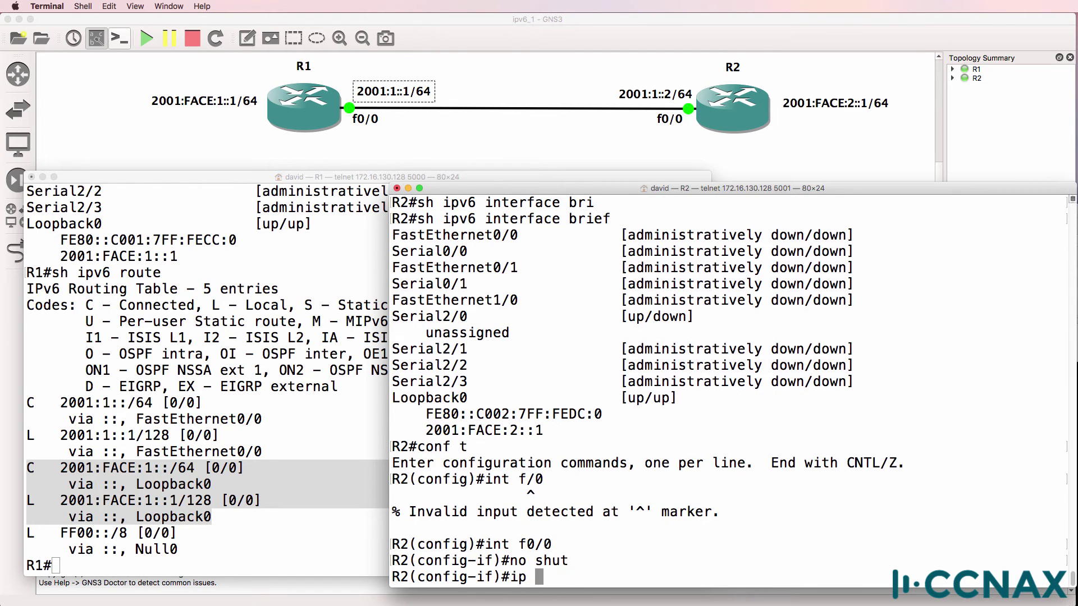
pyautogui.write('v6 addre')
pyautogui.press('Tab')
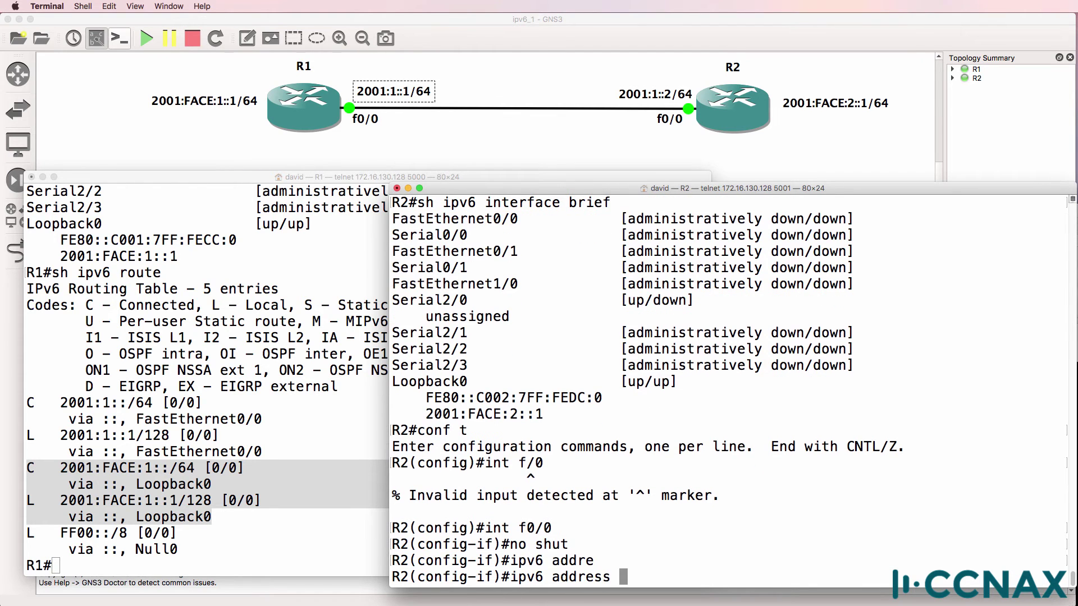
pyautogui.write('2001:1::')
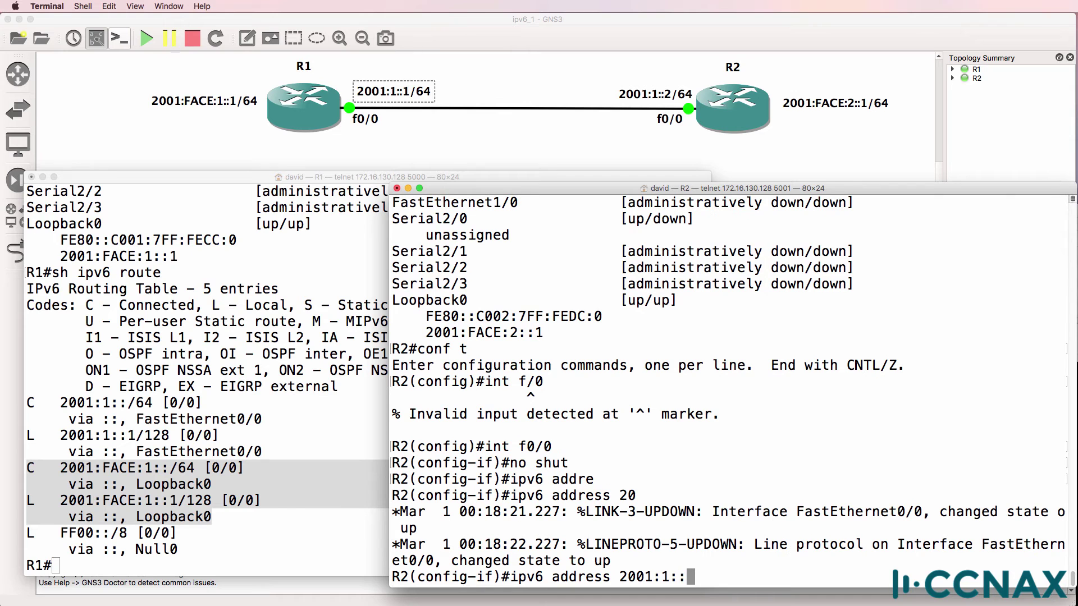
pyautogui.write('2/65')
pyautogui.press('Return')
pyautogui.write('end')
pyautogui.press('Return')
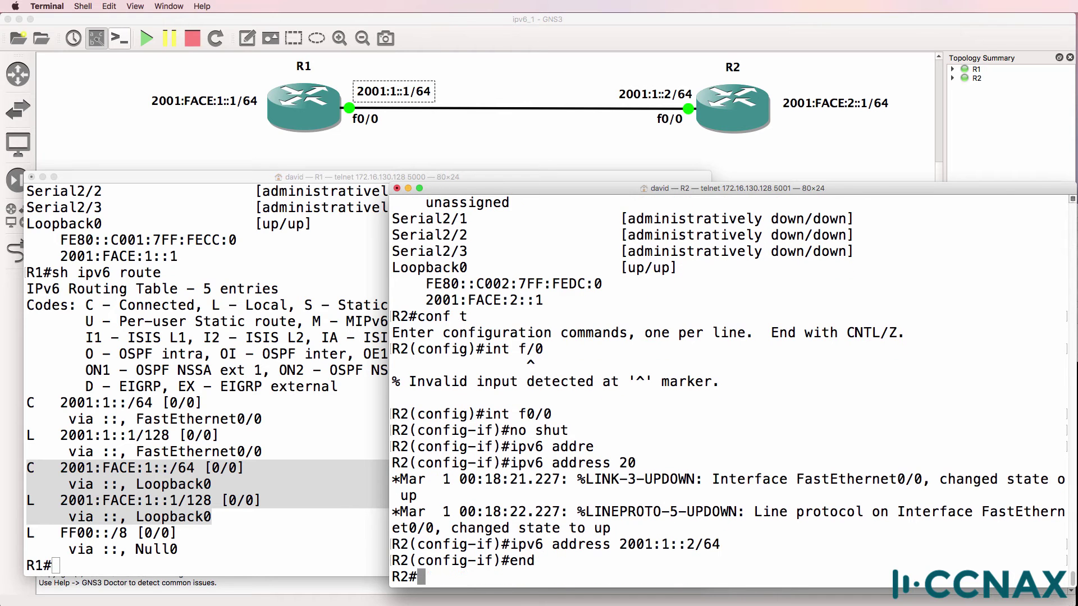
pyautogui.write('ping 2001:')
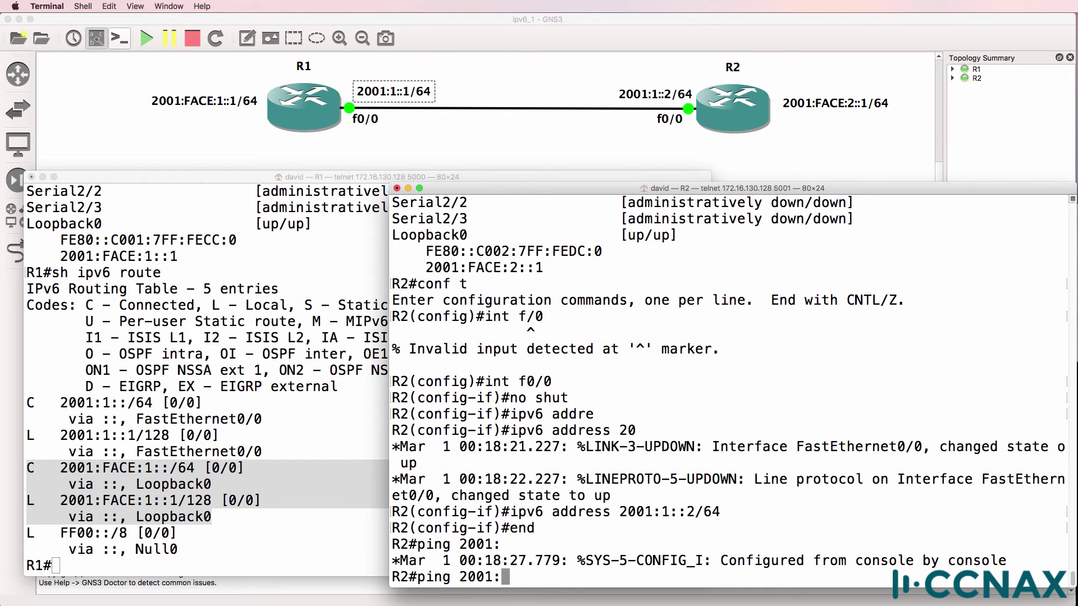
pyautogui.write('1::1')
pyautogui.press('Return')
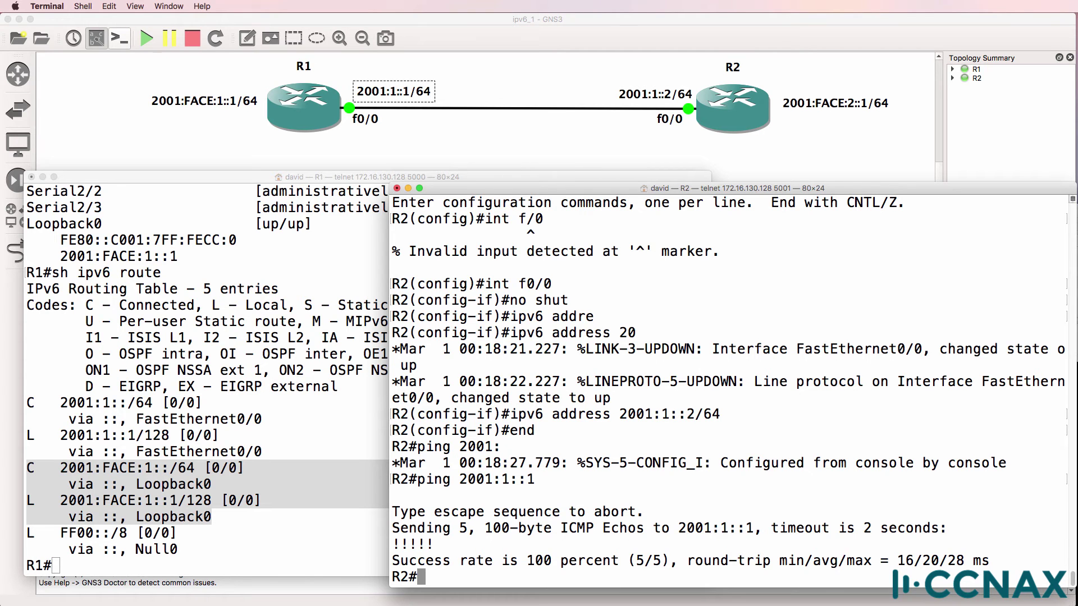
# - Show R2's IPv6 routing table and compare its entries with R1's routes
pyautogui.write('sh ipv6 route')
pyautogui.press('Return')
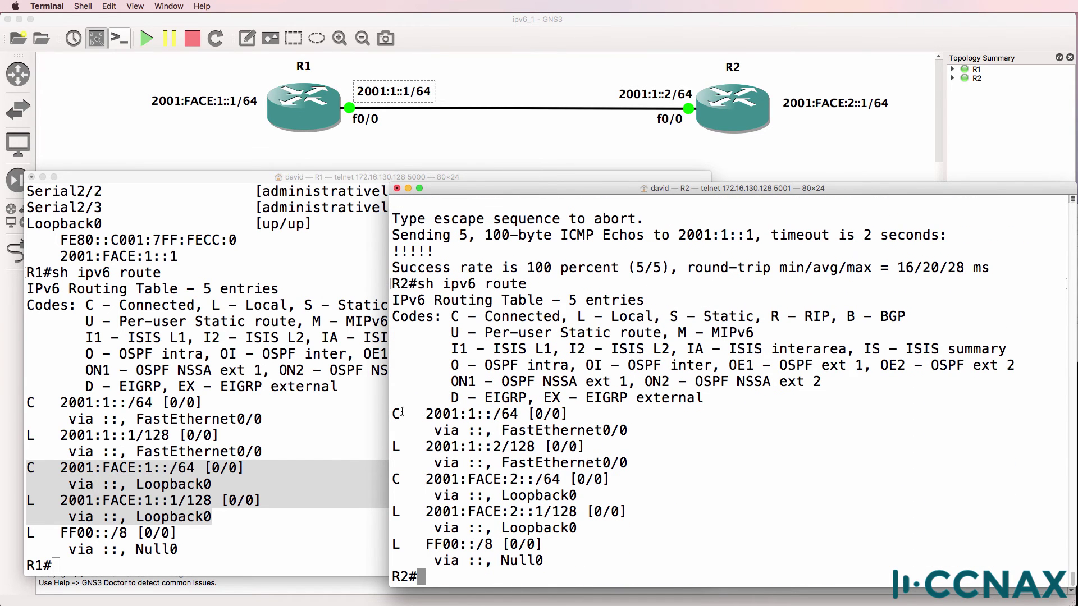
pyautogui.moveTo(395, 413); pyautogui.dragTo(631, 564)
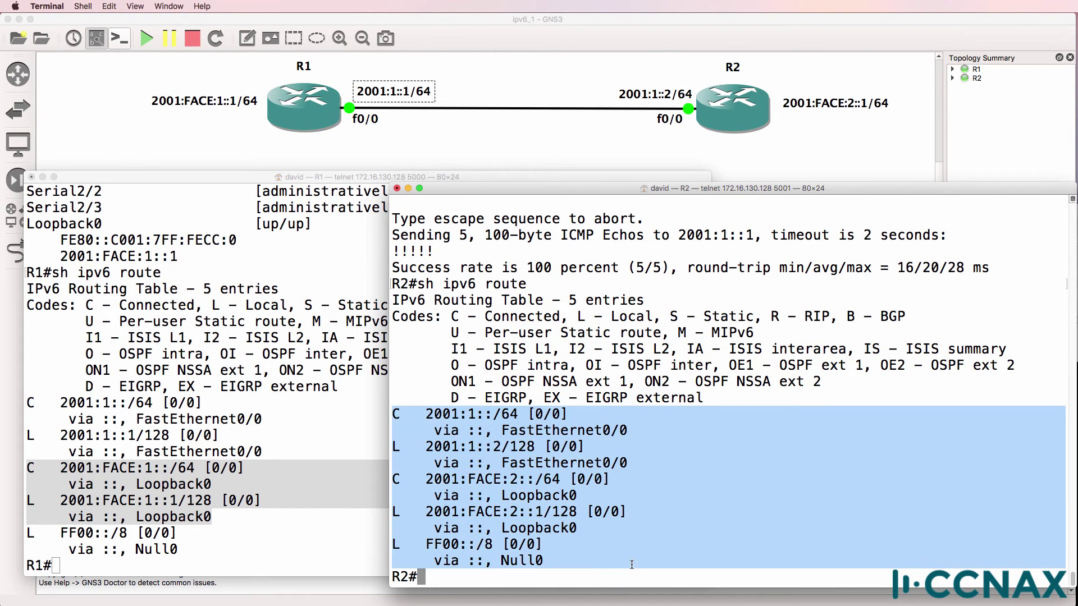
pyautogui.click(213, 554)
pyautogui.moveTo(214, 554); pyautogui.dragTo(2, 409)
pyautogui.click(759, 374)
# - List R2's configured routes with 'sh run | i route' and copy the static route line
pyautogui.write('sh r')
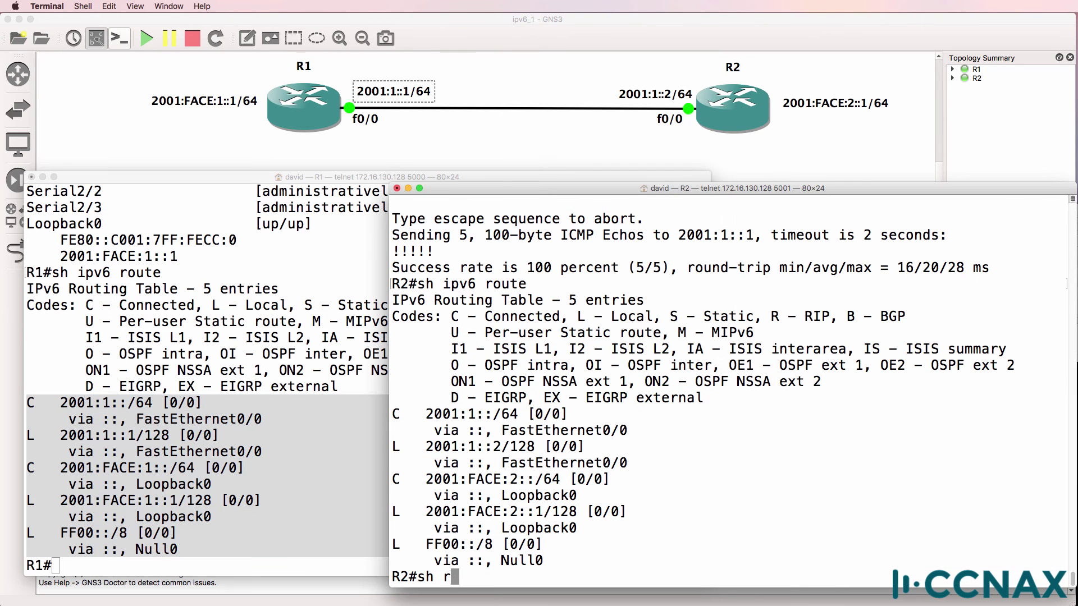
pyautogui.write('un | i route')
pyautogui.press('Return')
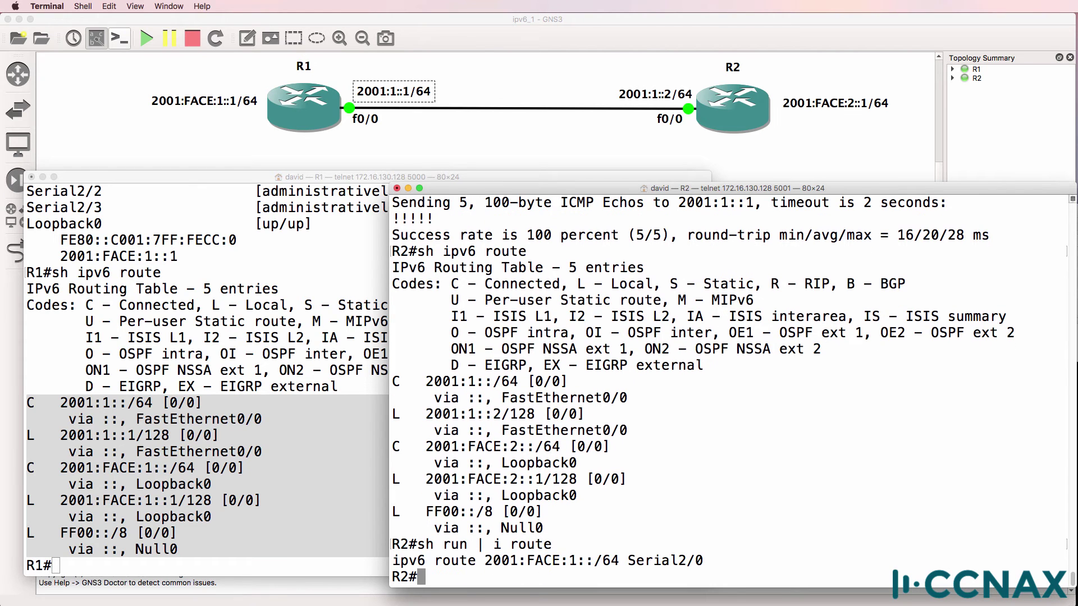
pyautogui.moveTo(715, 559); pyautogui.dragTo(396, 559)
pyautogui.hotkey('ctrl', 'c')
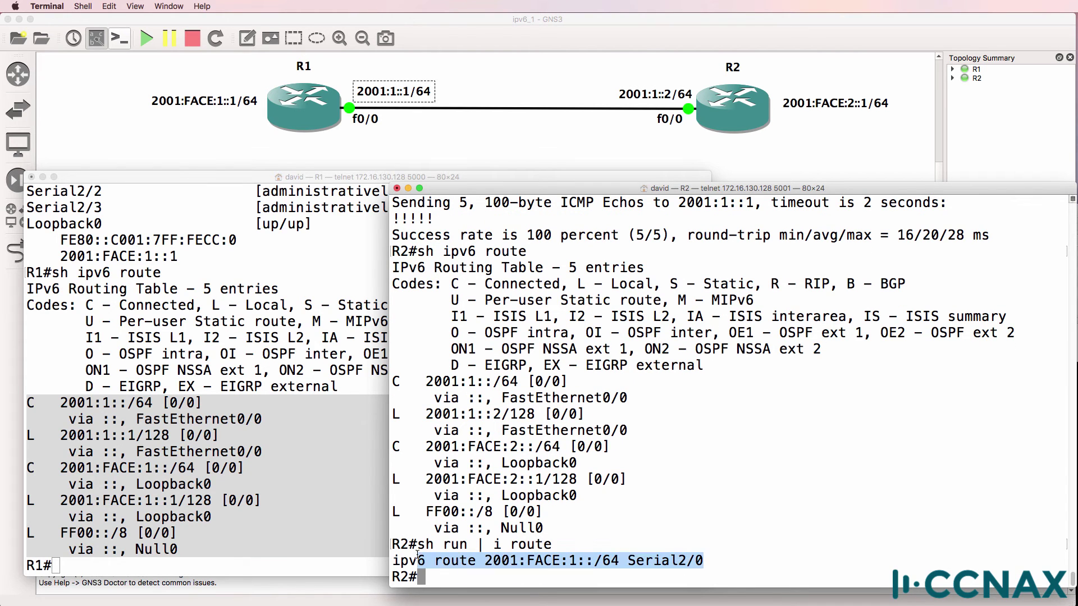
pyautogui.rightClick(395, 559)
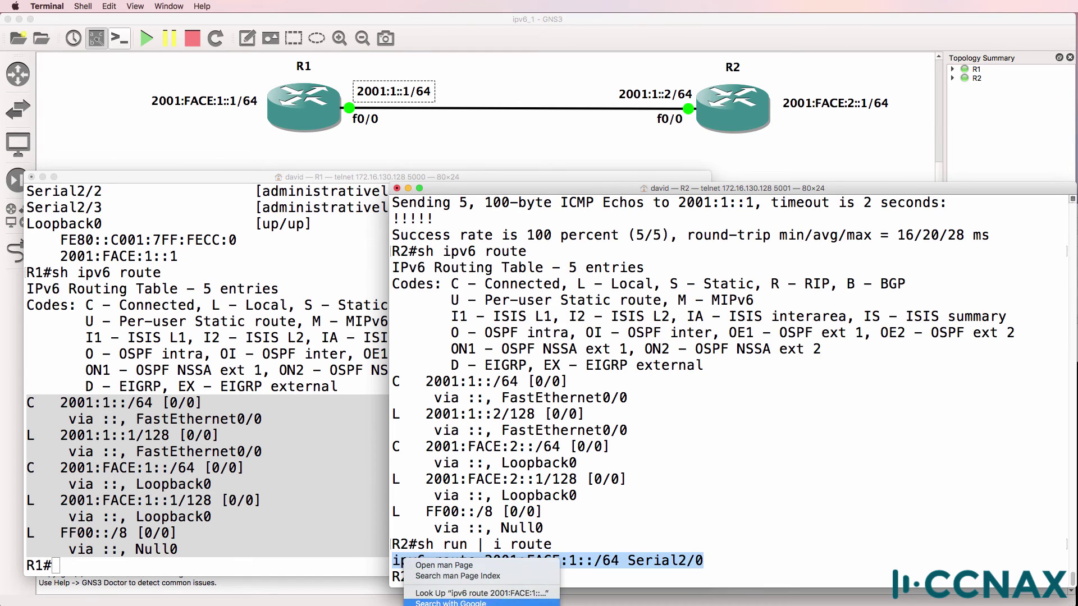
pyautogui.click(504, 595)
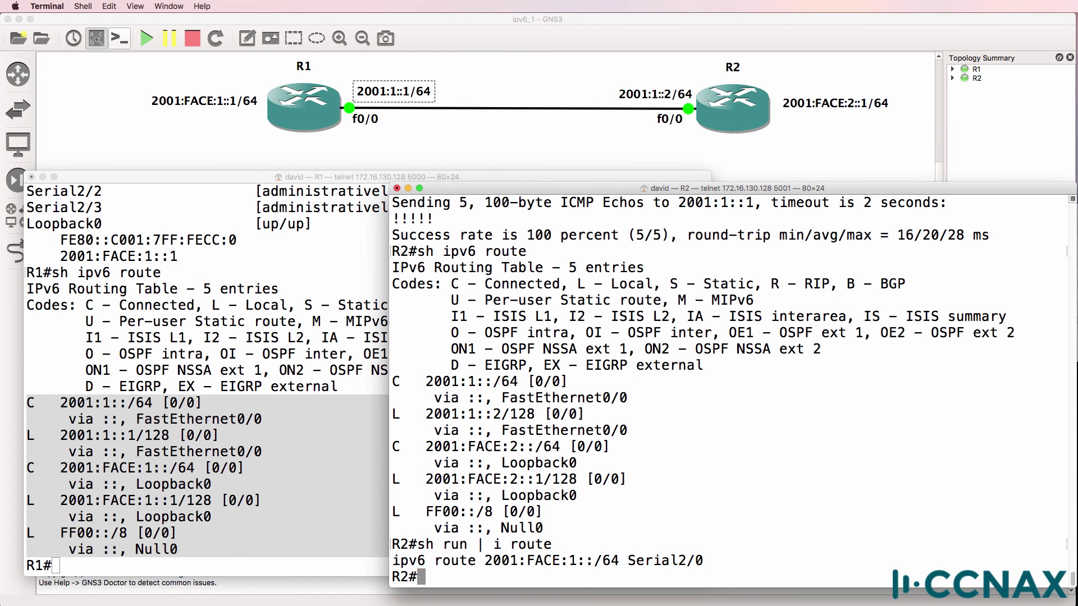
# - In configuration mode, remove R2's route with 'no ipv6 route 2001:FACE:1::/64 Serial2/0'
pyautogui.write('conf t')
pyautogui.press('Return')
pyautogui.write('no')
pyautogui.rightClick(778, 396)
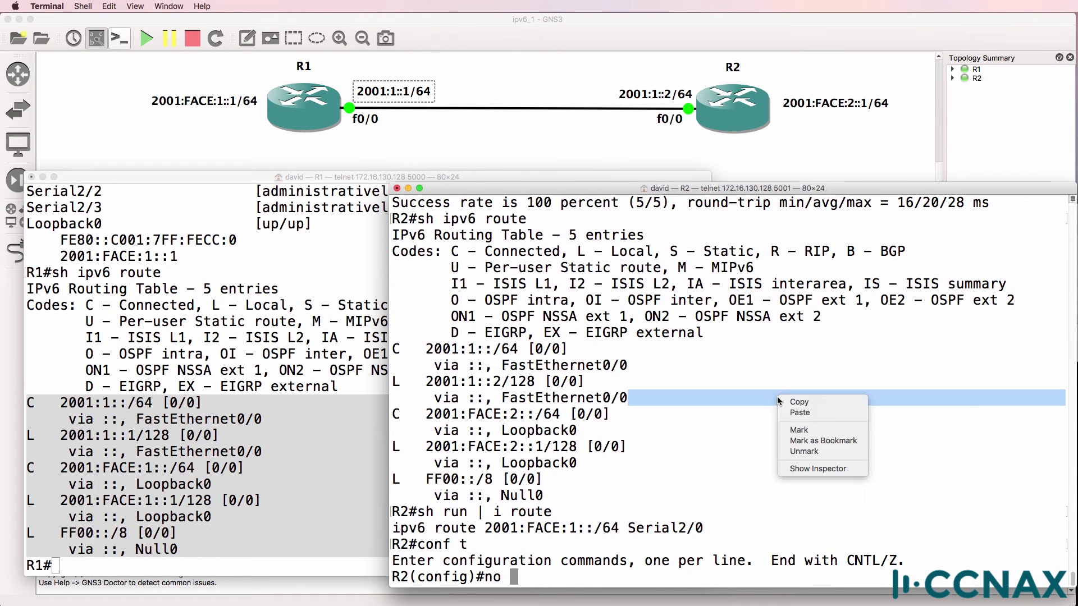
pyautogui.click(794, 431)
pyautogui.rightClick(762, 430)
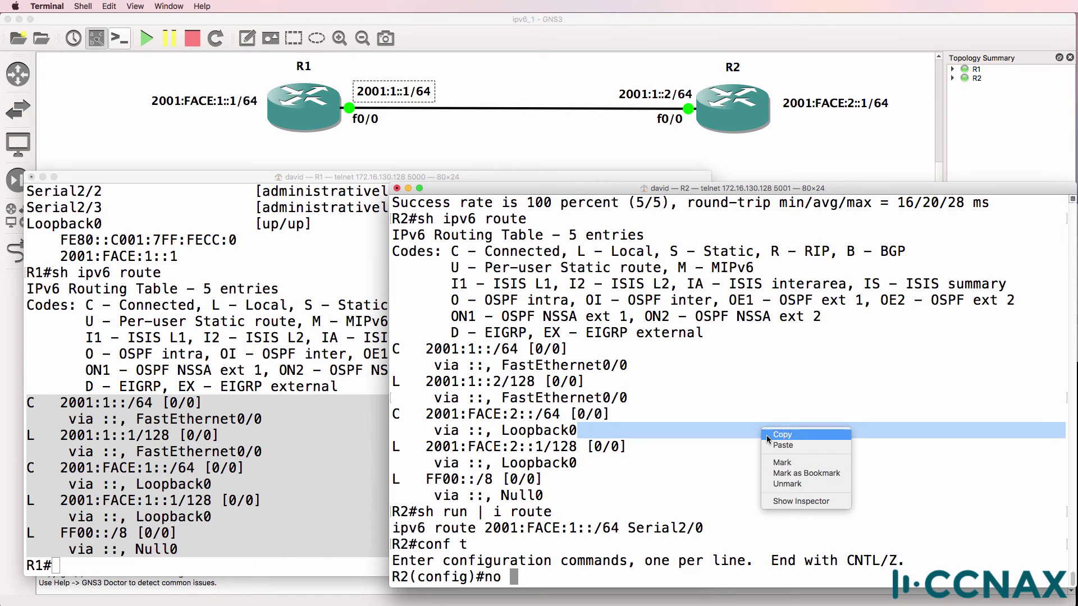
pyautogui.click(797, 444)
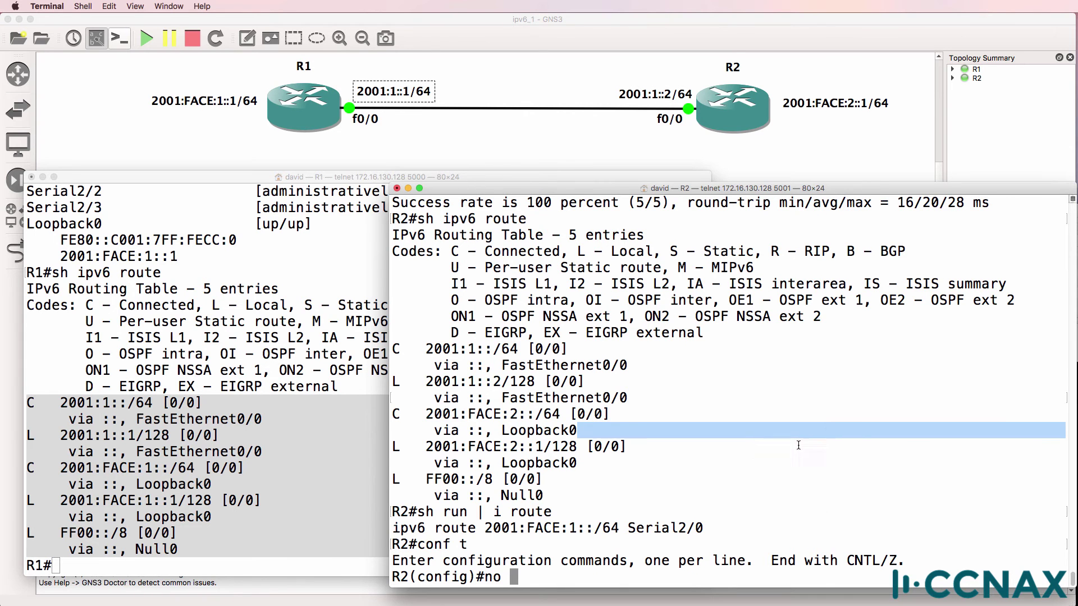
# - List the route lines in R1's running configuration with 'sh run | i route'
pyautogui.click(243, 516)
pyautogui.write('sh run | i route')
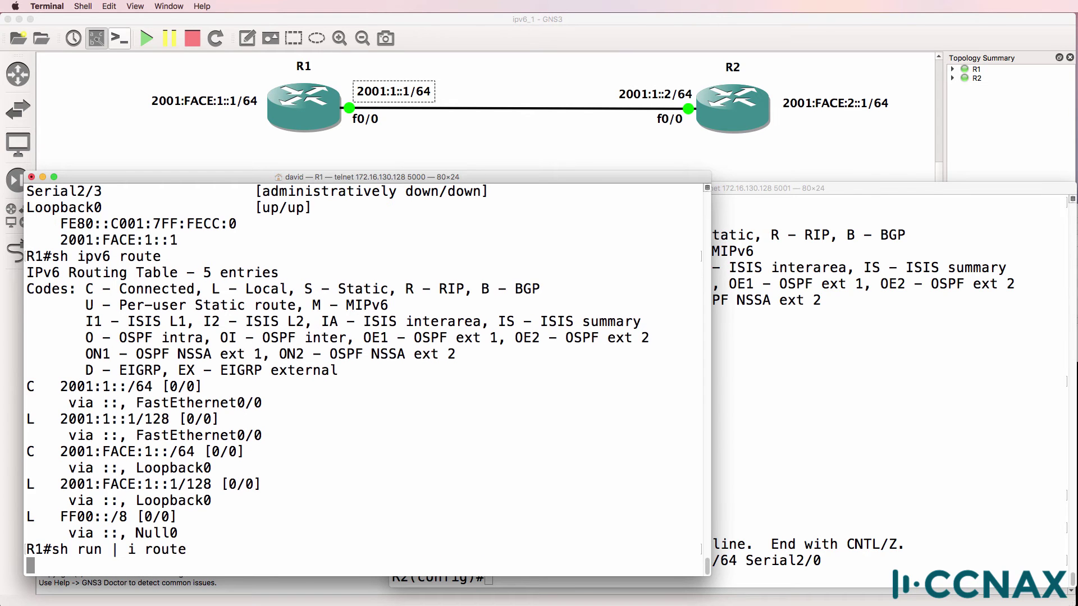
pyautogui.press('Return')
# - Remove R1's static route 'ipv6 route 2001:FACE:2::/64 Serial2/0' in global configuration
pyautogui.write('conf t')
pyautogui.press('Return')
pyautogui.write('no')
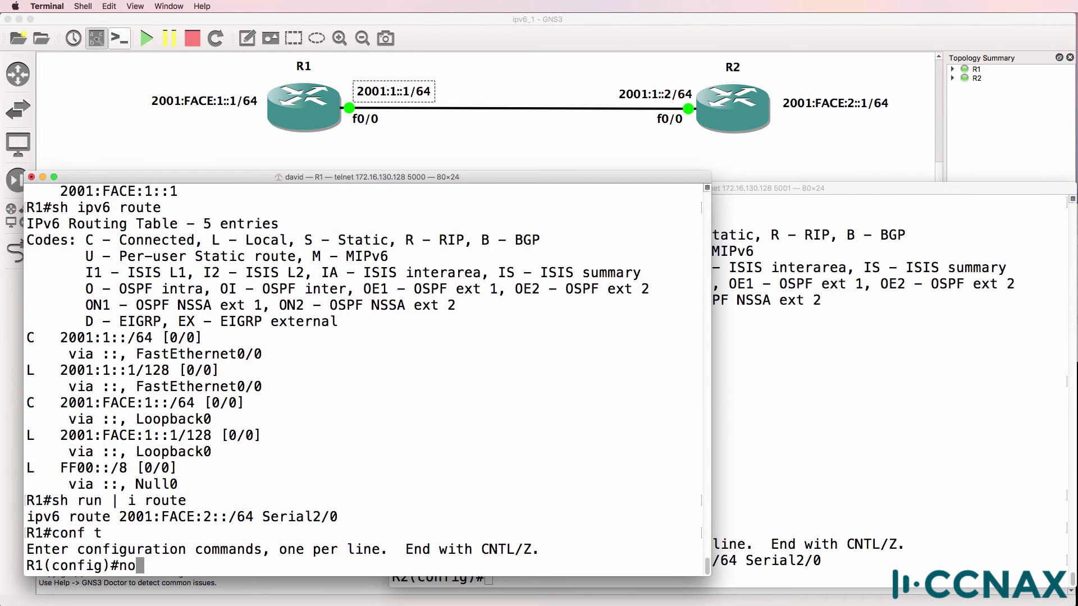
pyautogui.moveTo(339, 517); pyautogui.dragTo(3, 521)
pyautogui.rightClick(41, 515)
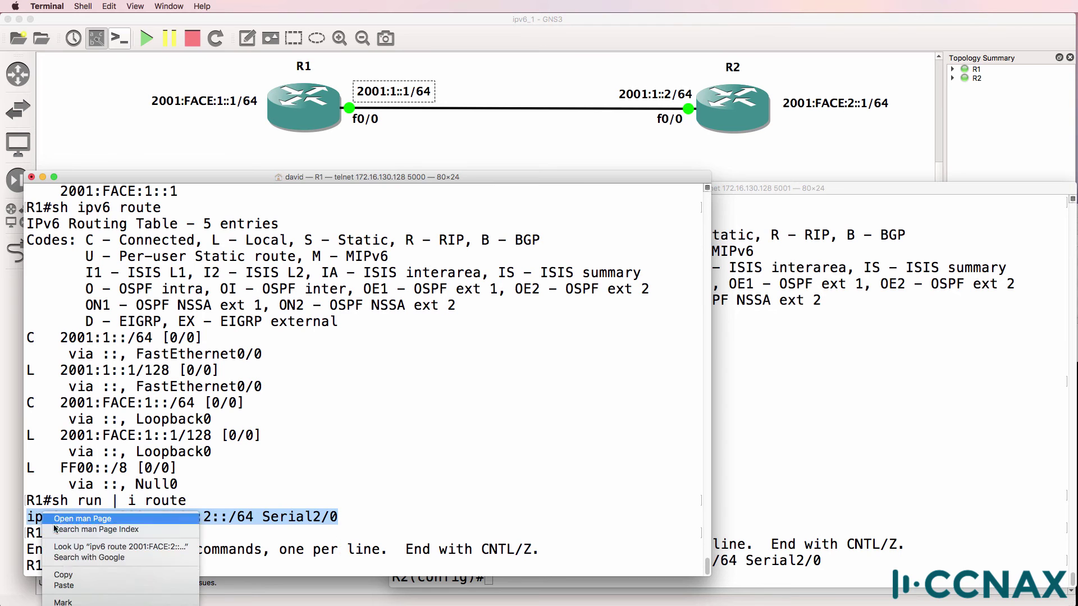
pyautogui.click(62, 577)
pyautogui.rightClick(489, 420)
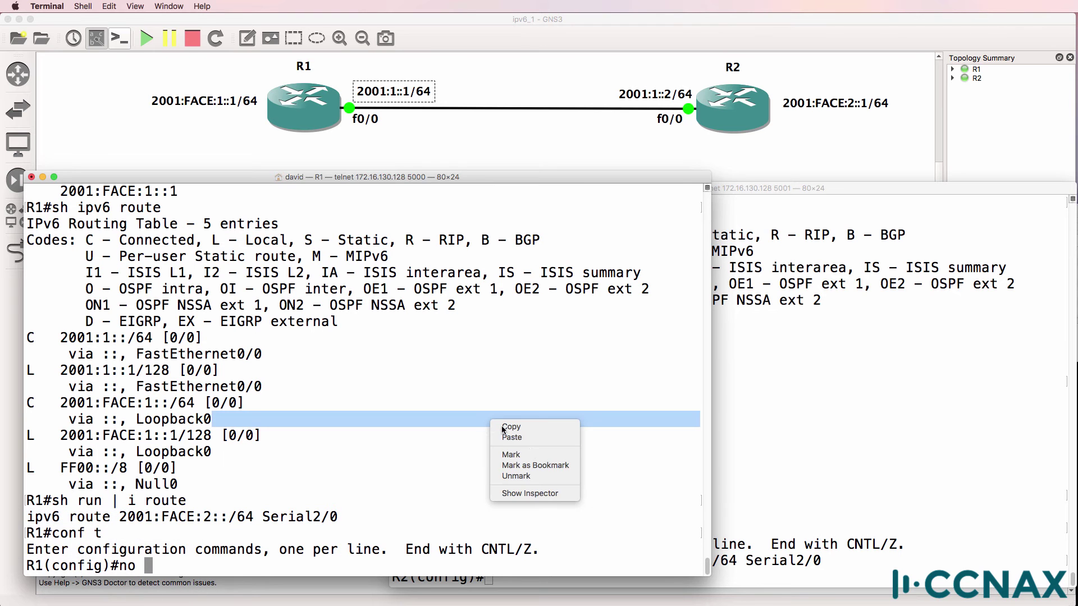
pyautogui.click(522, 447)
pyautogui.rightClick(529, 443)
pyautogui.click(556, 458)
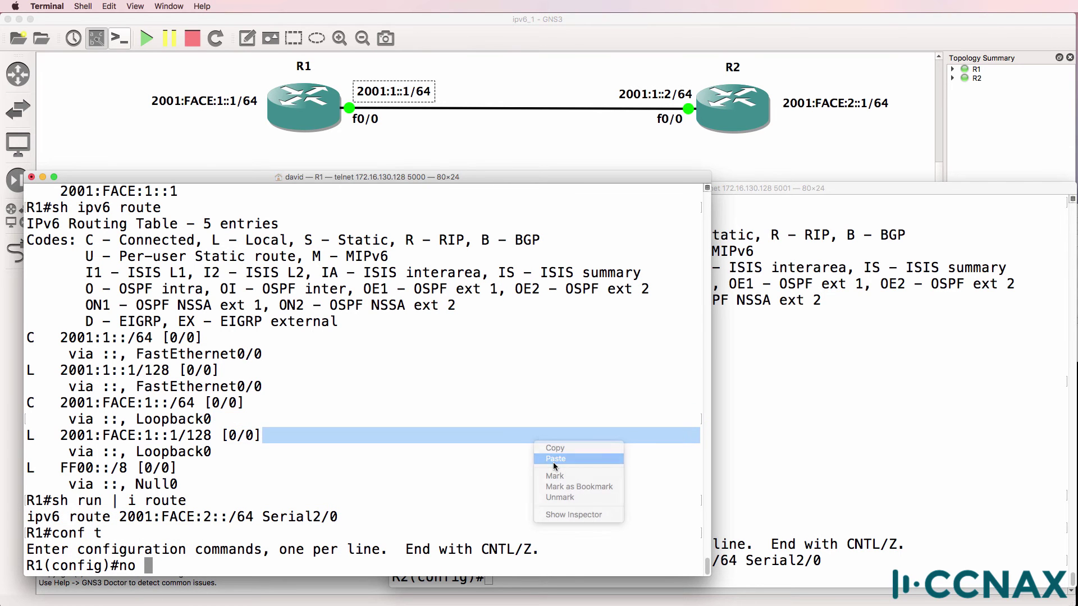
pyautogui.press('Return')
# - Exit configuration mode and display R1's IPv6 routing table
pyautogui.write('end')
pyautogui.press('Return')
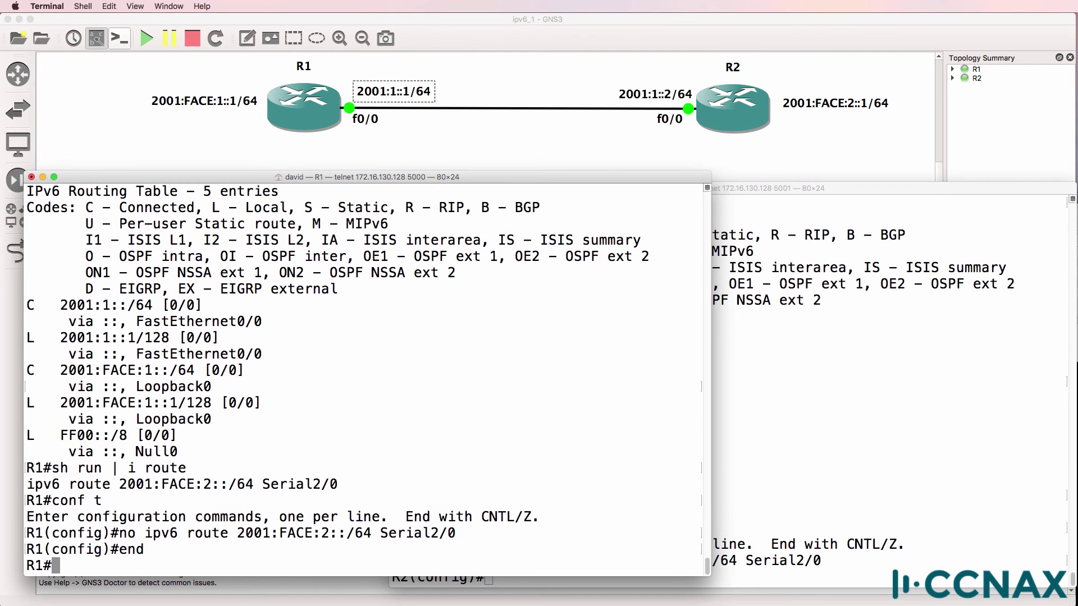
pyautogui.write('sh ipv6 route')
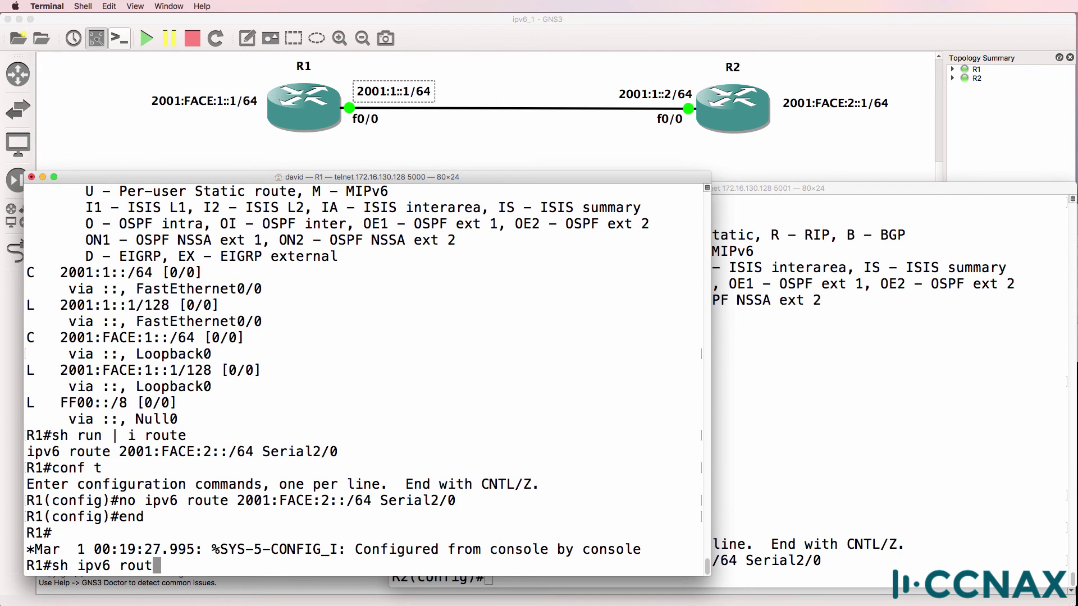
pyautogui.press('Return')
# - Exit R2's configuration mode and display R2's IPv6 routing table
pyautogui.click(891, 415)
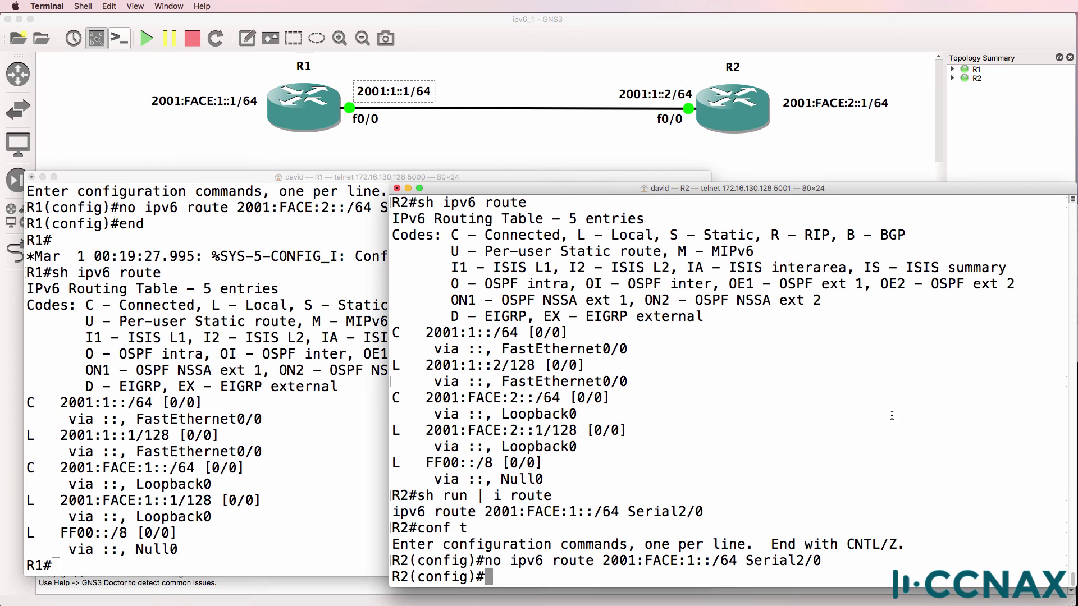
pyautogui.write('end')
pyautogui.press('Return')
pyautogui.press('Up')
pyautogui.press('Up')
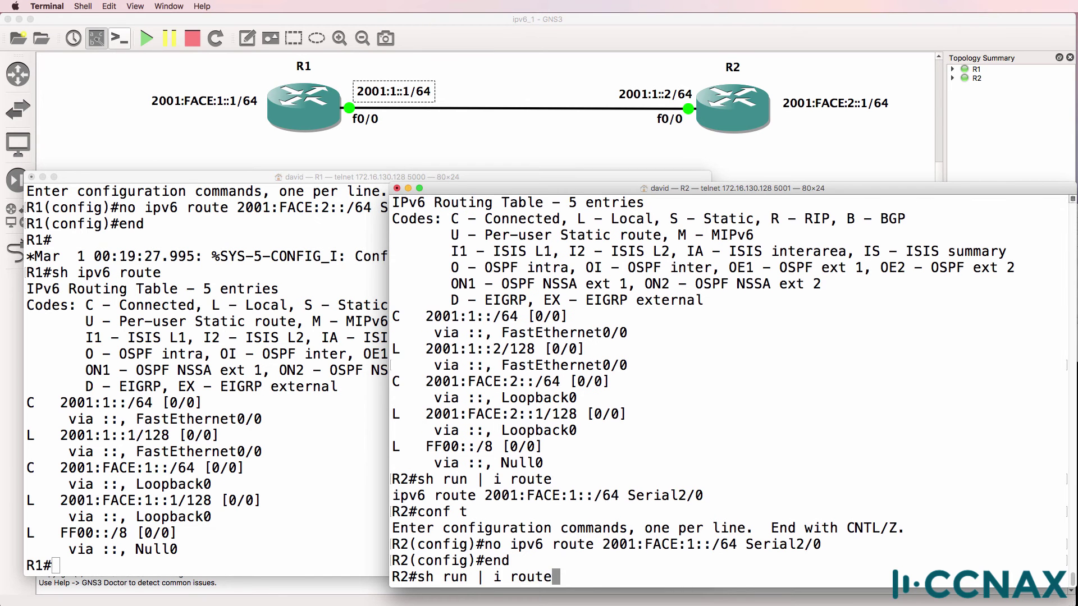
pyautogui.press('Up')
pyautogui.press('Return')
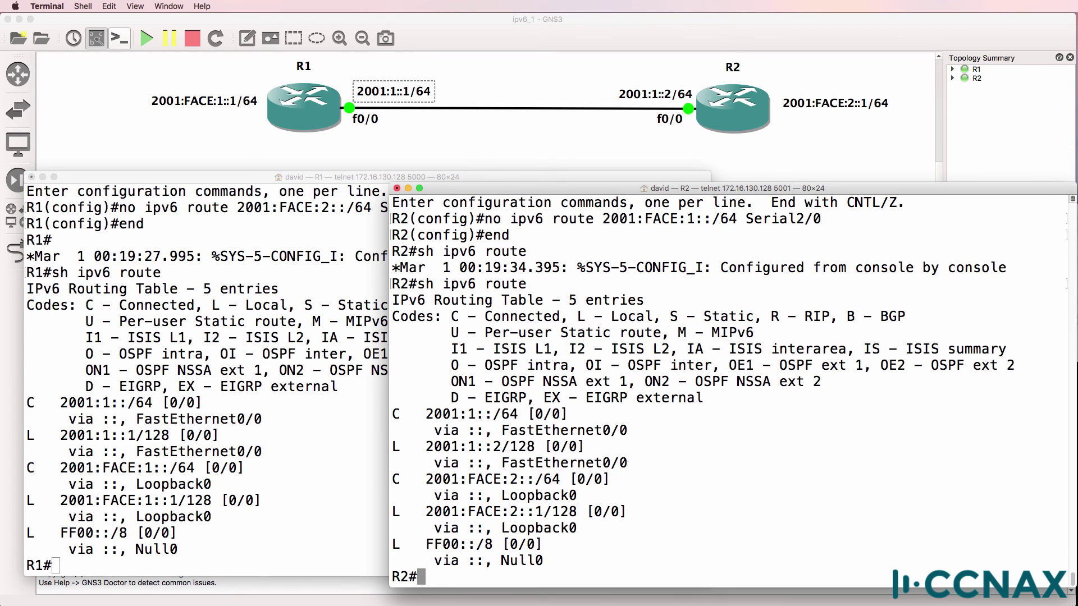
# - Add R2's static route 2001:FACE:1::/64 via next hop 2001:1::1 and exit configuration mode
pyautogui.write('conf t')
pyautogui.press('Return')
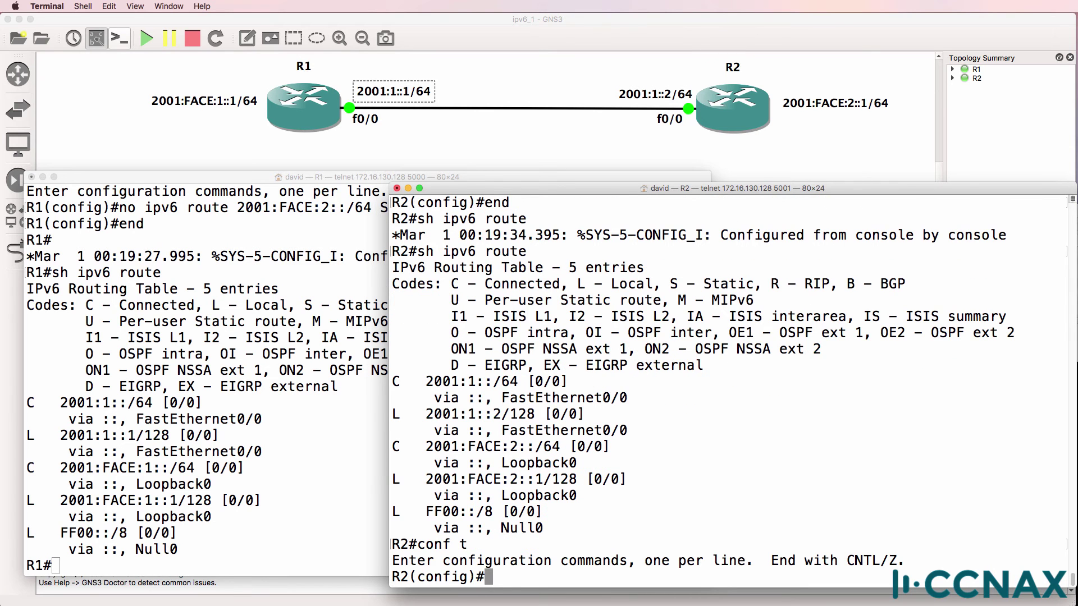
pyautogui.write('ipv6 route ?')
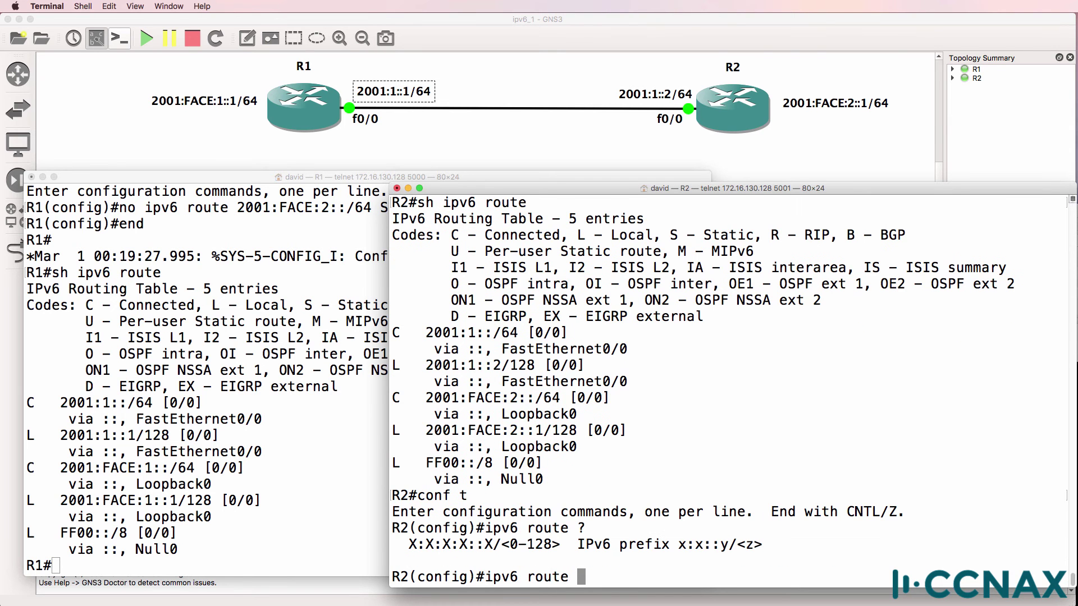
pyautogui.write('2001:FACE')
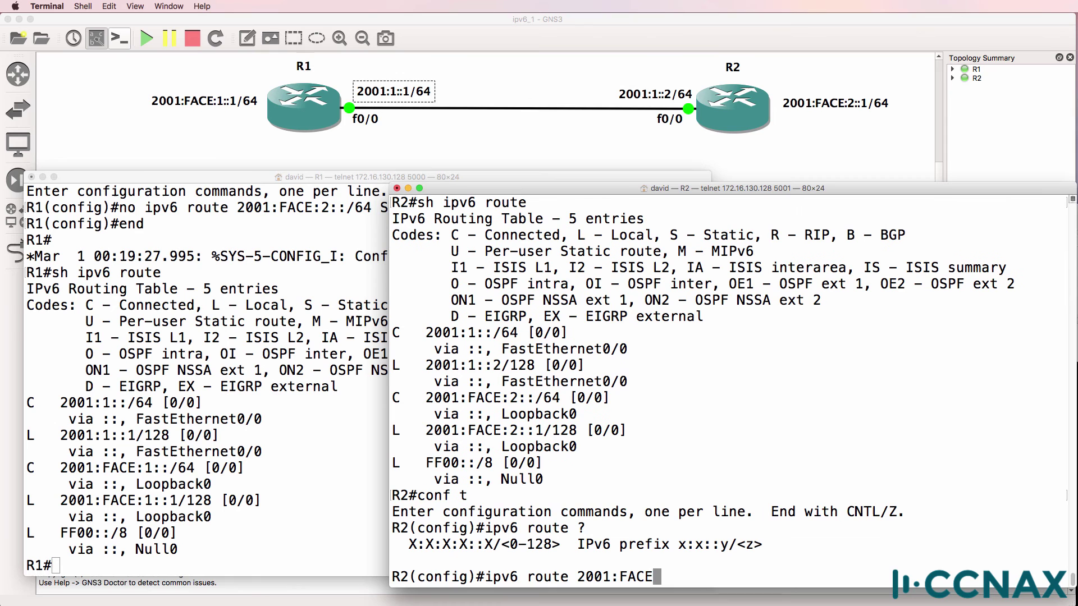
pyautogui.write(':1::/65')
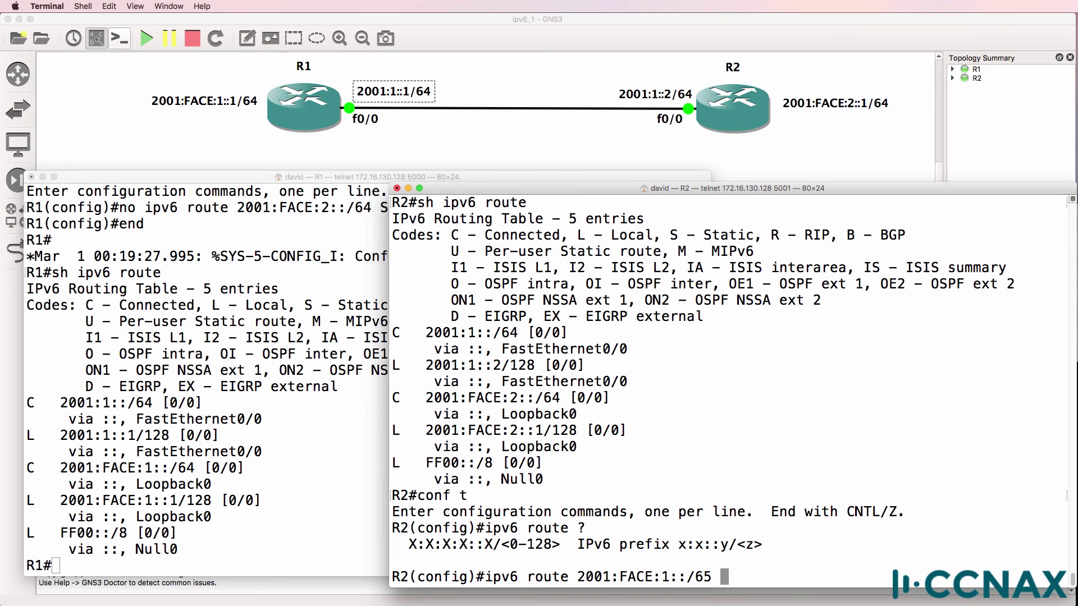
pyautogui.press('BackSpace')
pyautogui.press('BackSpace')
pyautogui.write('4 ?')
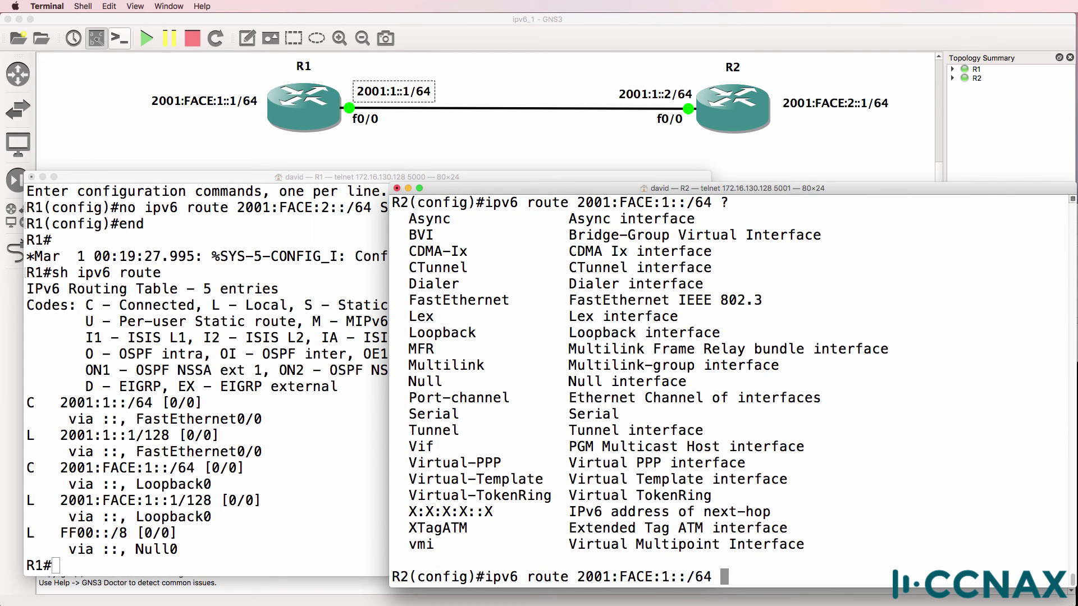
pyautogui.moveTo(402, 512); pyautogui.dragTo(785, 512)
pyautogui.write('2001:1::1')
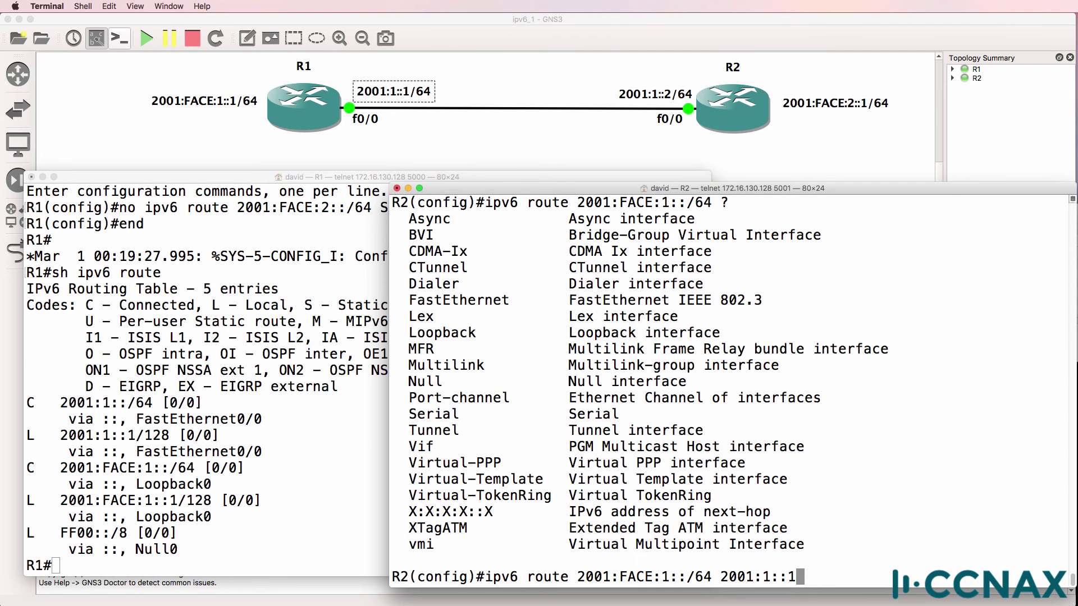
pyautogui.write(' ?')
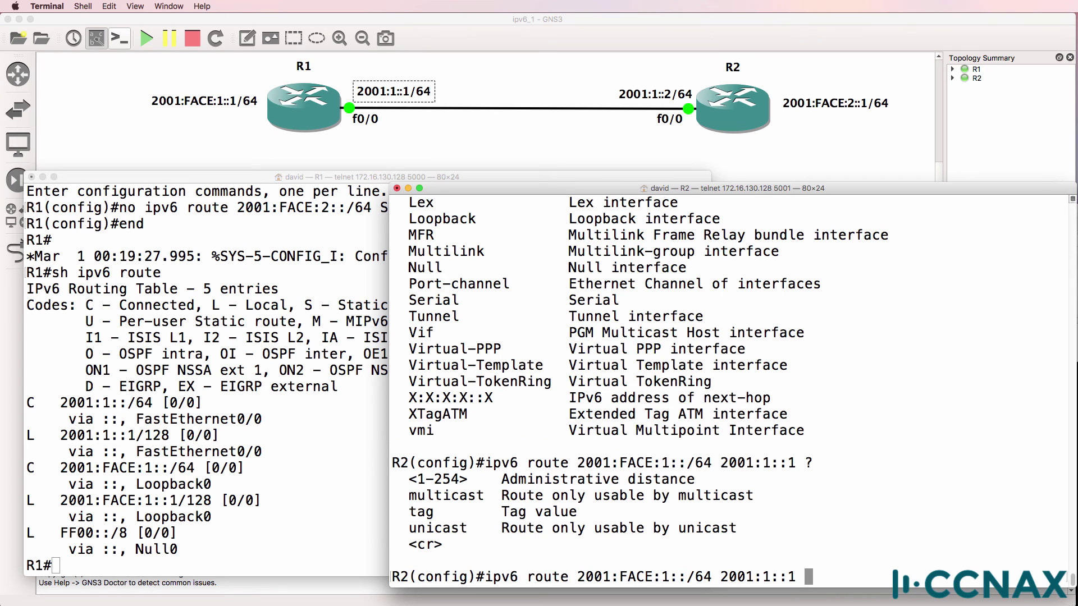
pyautogui.press('Return')
pyautogui.write('end')
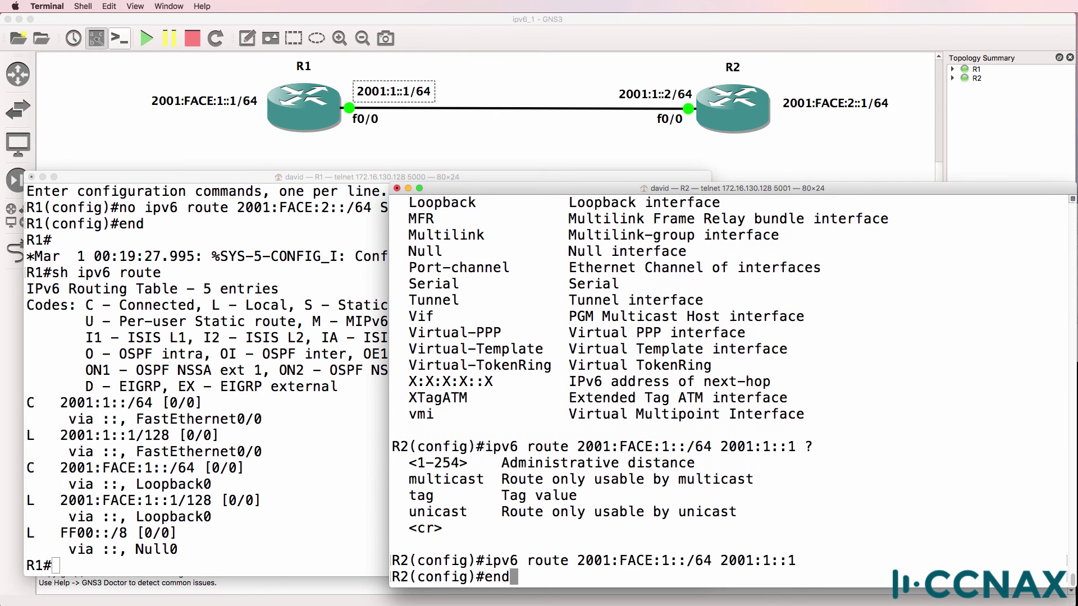
pyautogui.press('Return')
# - Show R2's new static route and ping R1's loopback 2001:FACE:1::1 with 100 percent success
pyautogui.write('sh ipv6 route')
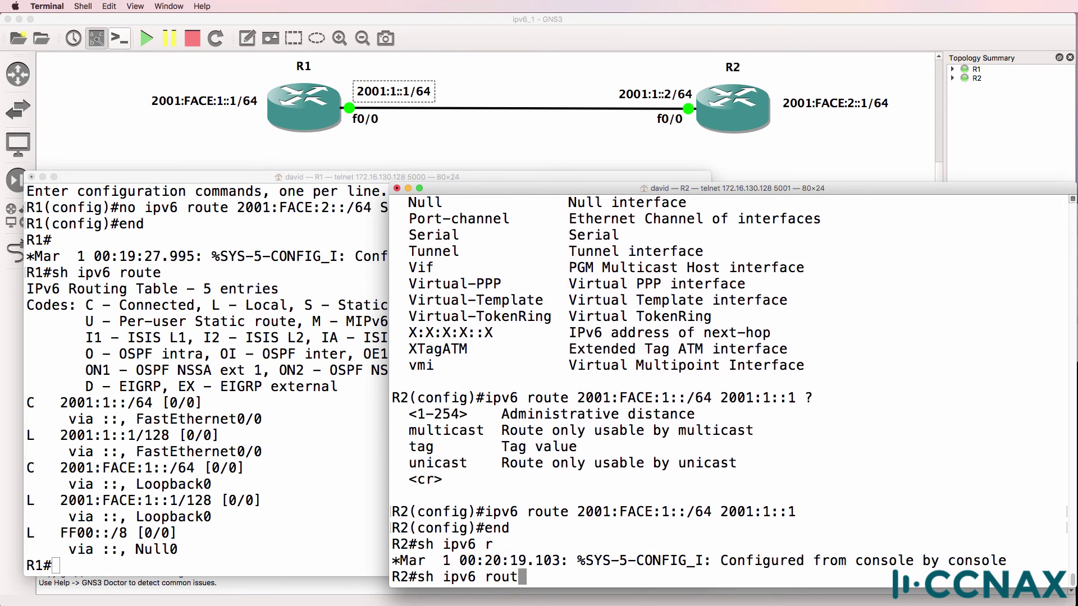
pyautogui.press('Return')
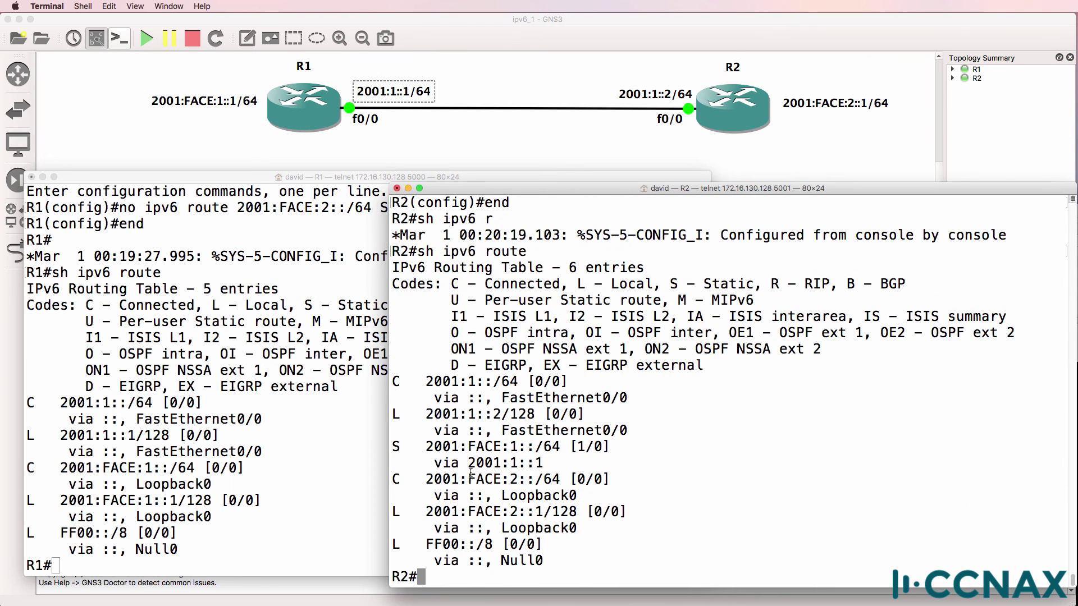
pyautogui.moveTo(393, 447); pyautogui.dragTo(641, 462)
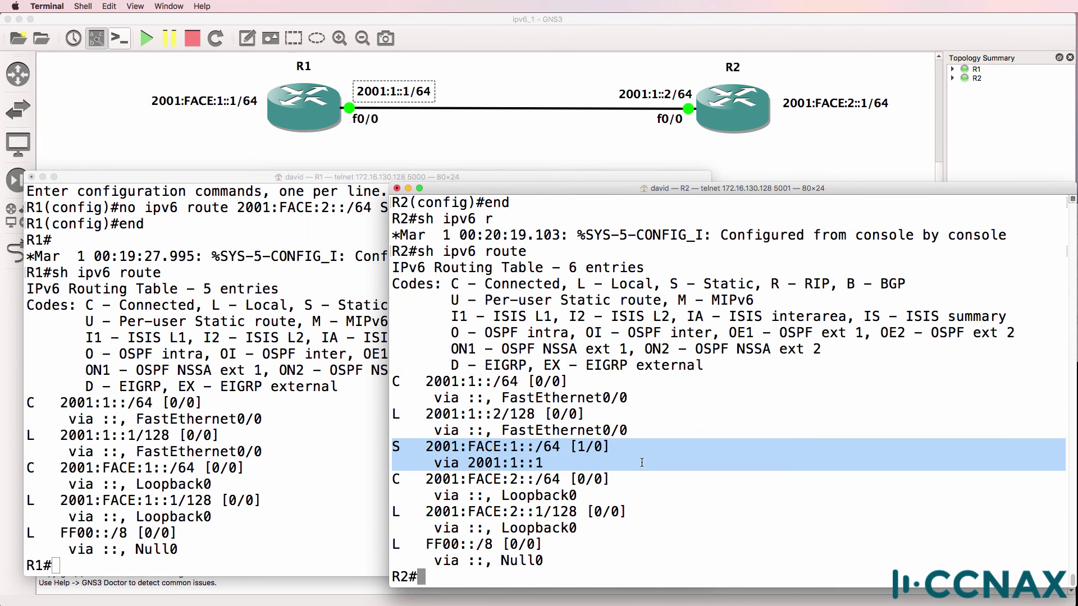
pyautogui.write('ping')
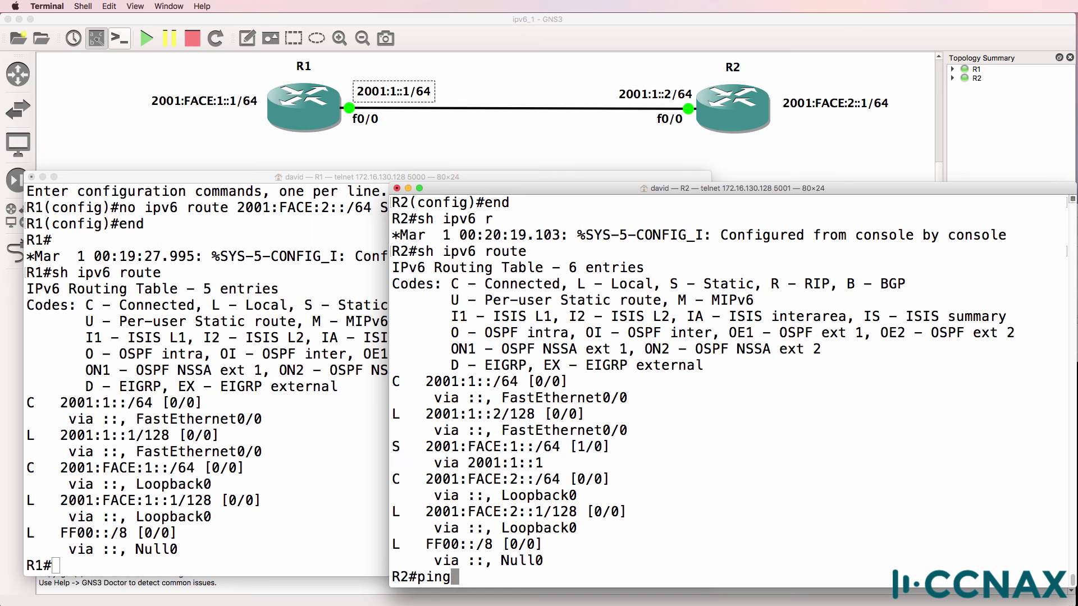
pyautogui.write(' 2001:FACE')
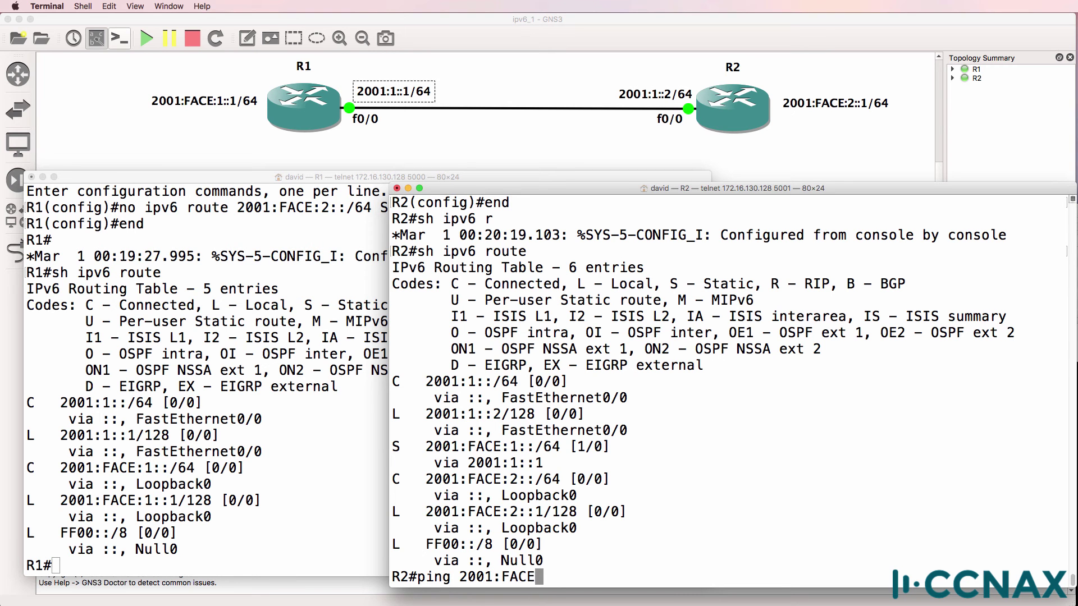
pyautogui.write(':1::1')
pyautogui.press('Return')
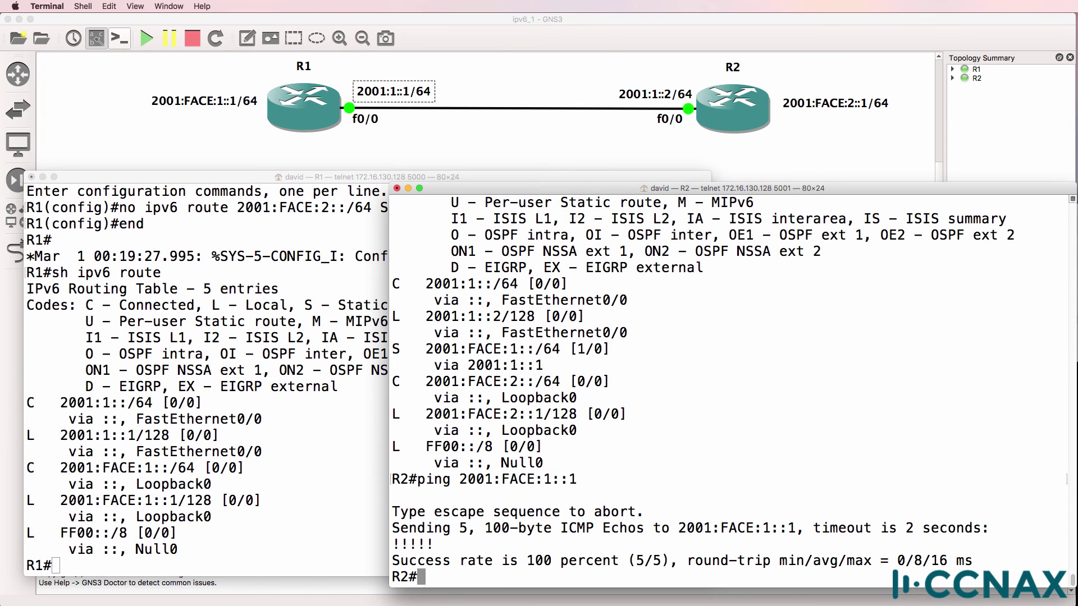
# - Put R1's console into global configuration mode with 'conf t'
pyautogui.click(56, 565)
pyautogui.write('conf t')
pyautogui.press('Return')
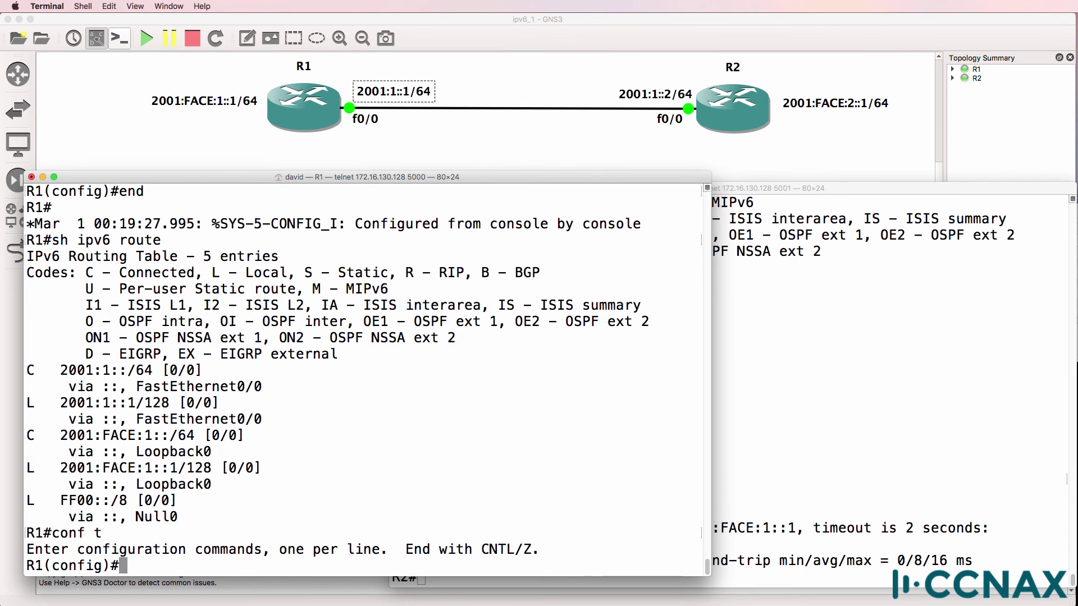
# - Add R1's static route 2001:FACE:2::/64 via next hop 2001:1::2 and exit configuration mode
pyautogui.write('ipv6 route ')
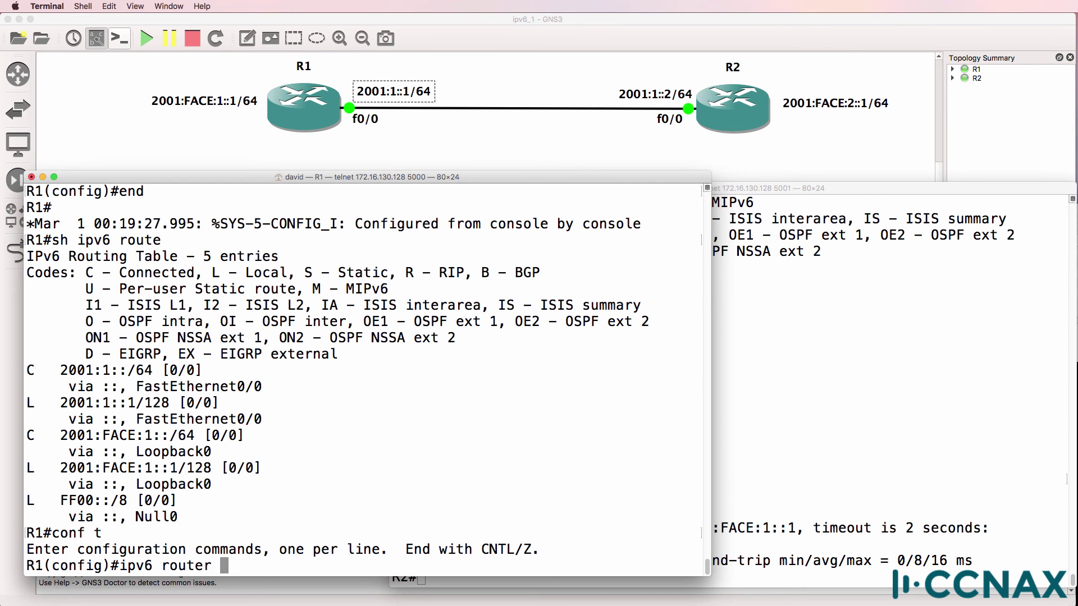
pyautogui.write('2001:FACE:1')
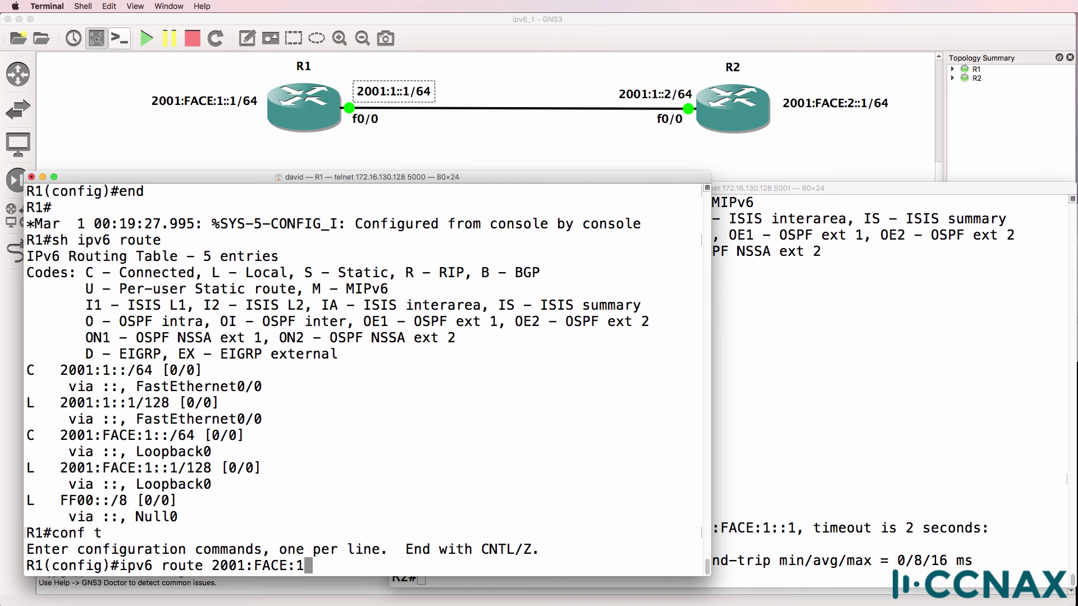
pyautogui.press('BackSpace')
pyautogui.write('2::/64 ?')
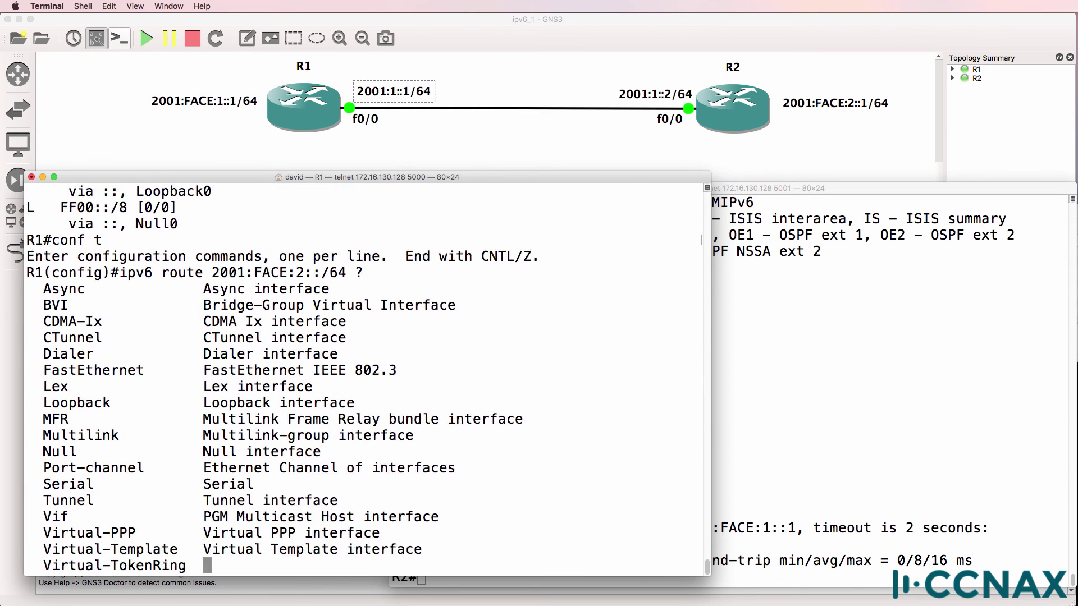
pyautogui.write('2001:')
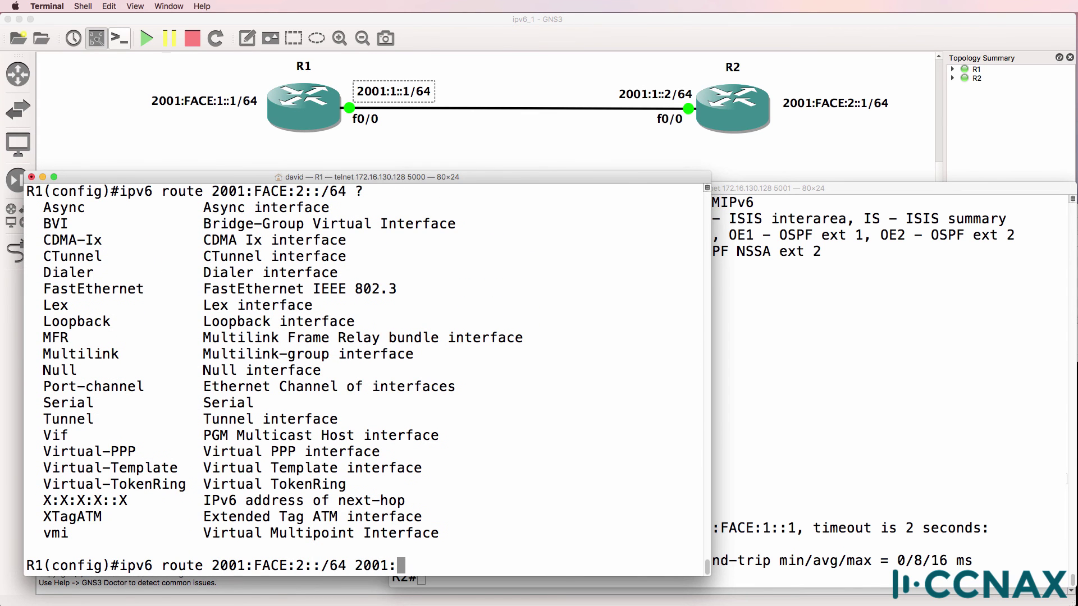
pyautogui.write('1::2')
pyautogui.press('Return')
pyautogui.write('end')
pyautogui.press('Return')
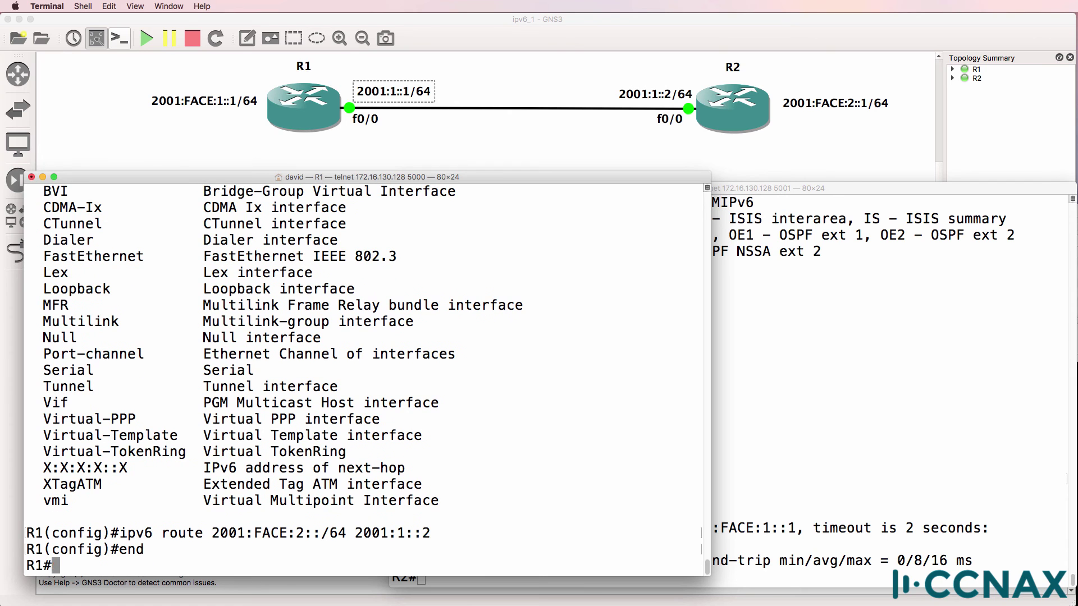
# - Ping R2's loopback 2001:FACE:2::1 from R1 with 100 percent success
pyautogui.write('ping 2001:')
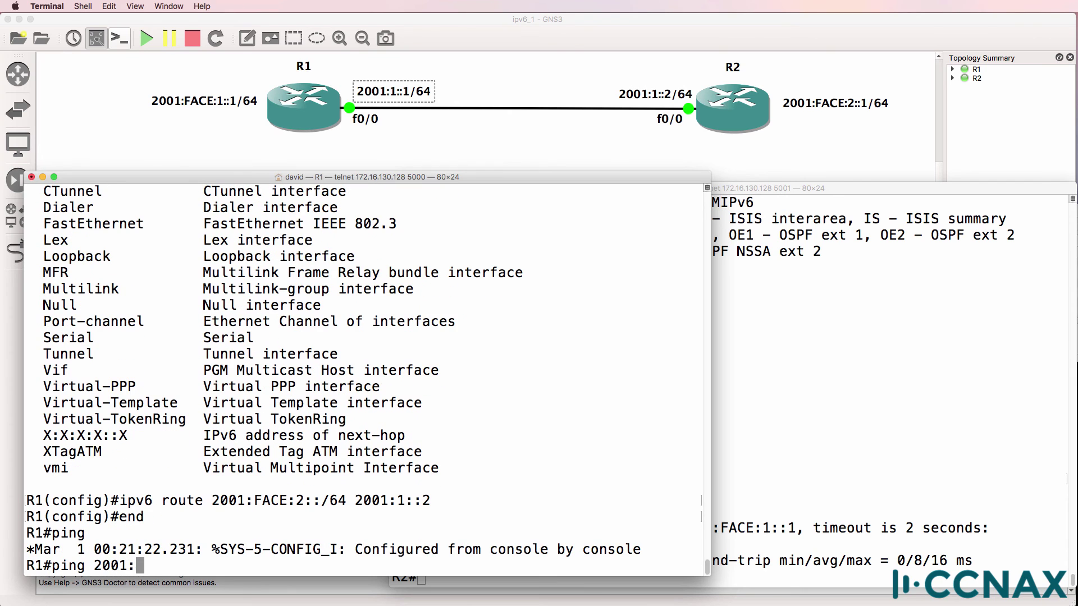
pyautogui.write('FACE:2::1')
pyautogui.press('Return')
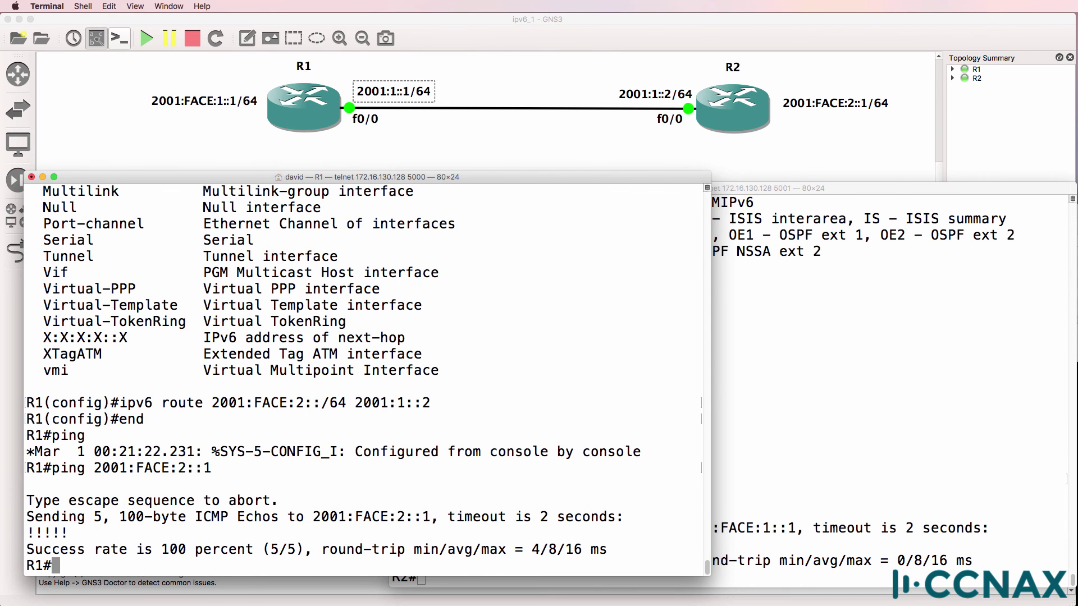
pyautogui.write('sh ipv6 router')
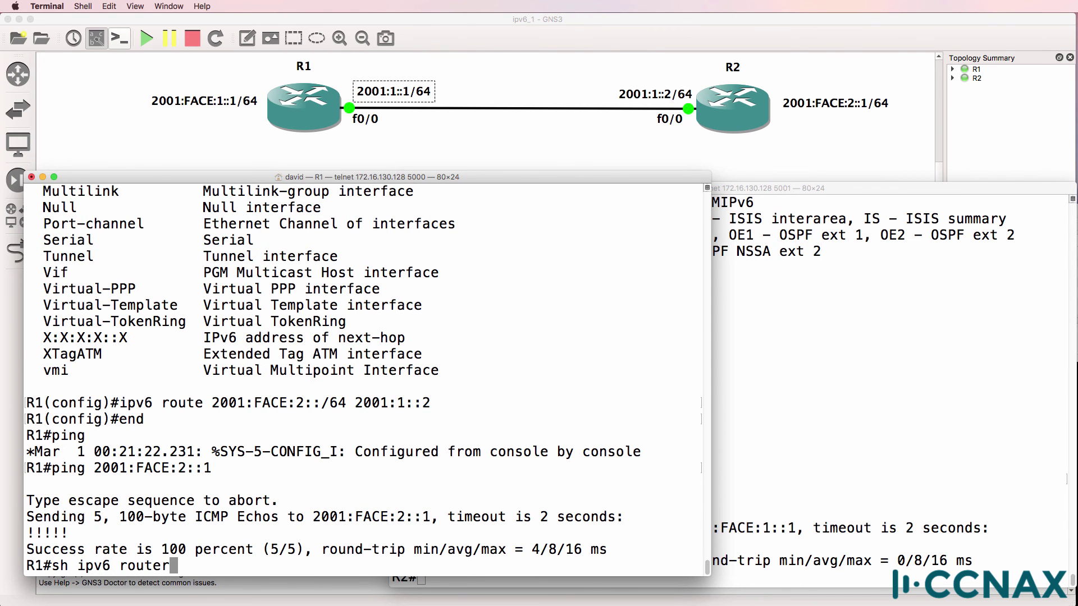
# - Show R1's static route 2001:FACE:2::/64 via 2001:1::2, then R2's route to 2001:FACE:1::/64
pyautogui.press('Return')
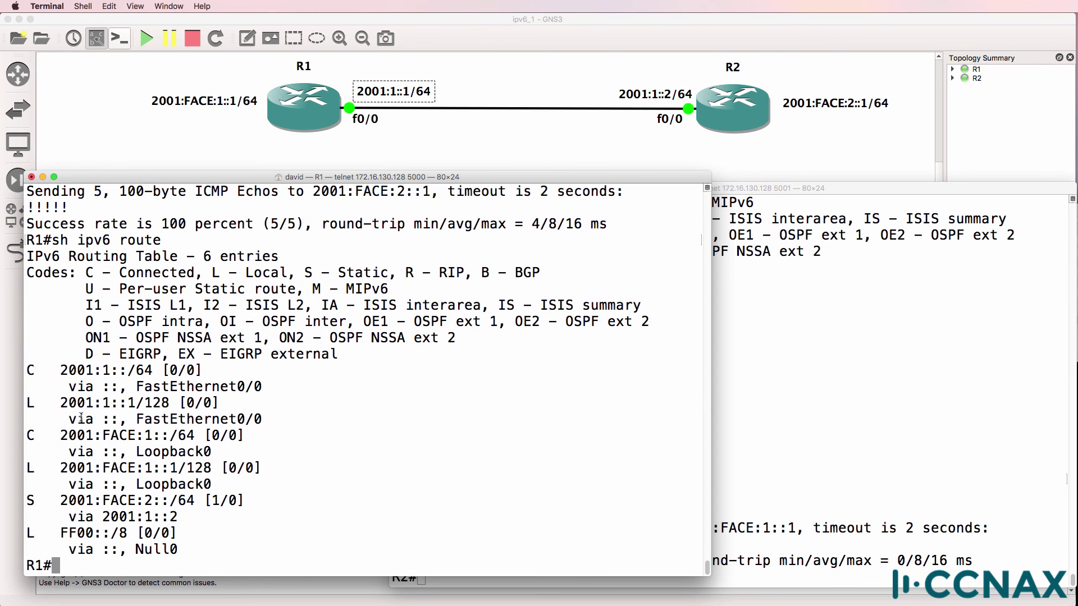
pyautogui.moveTo(27, 499); pyautogui.dragTo(256, 519)
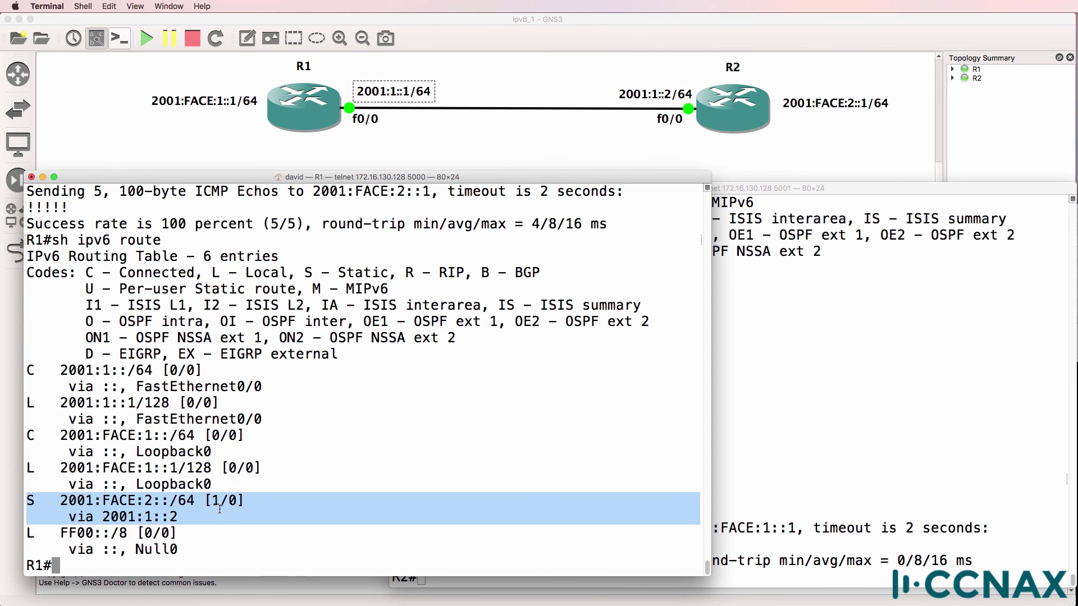
pyautogui.doubleClick(171, 517)
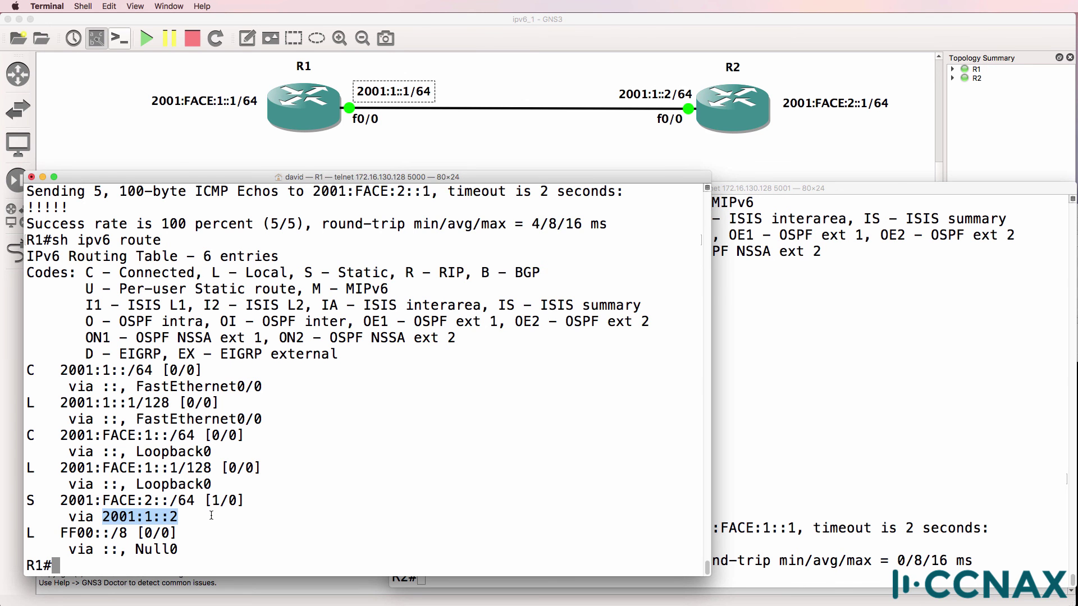
pyautogui.click(891, 412)
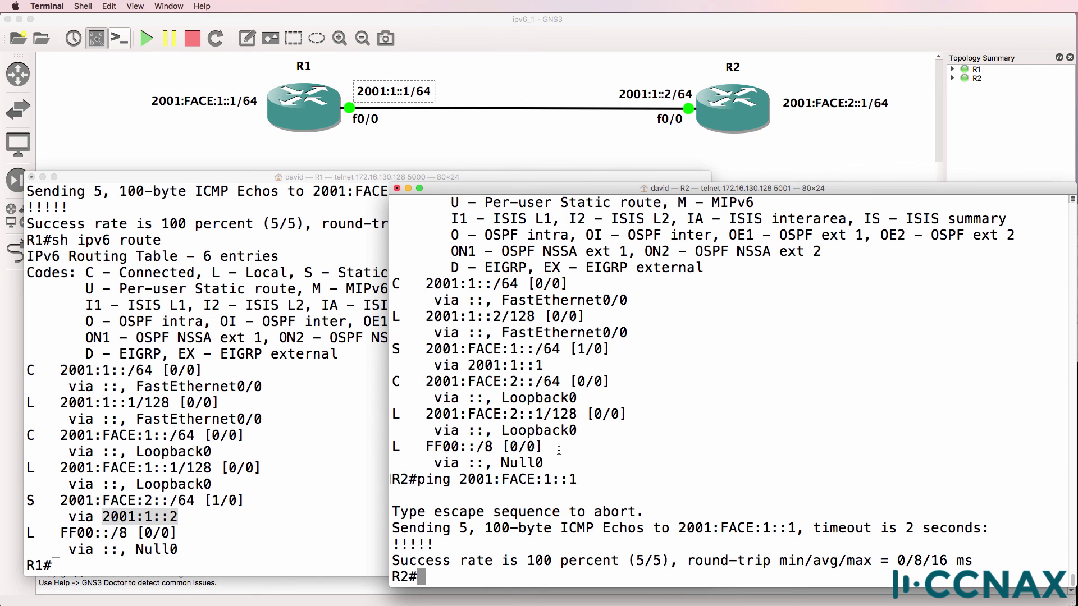
pyautogui.moveTo(544, 365); pyautogui.dragTo(381, 344)
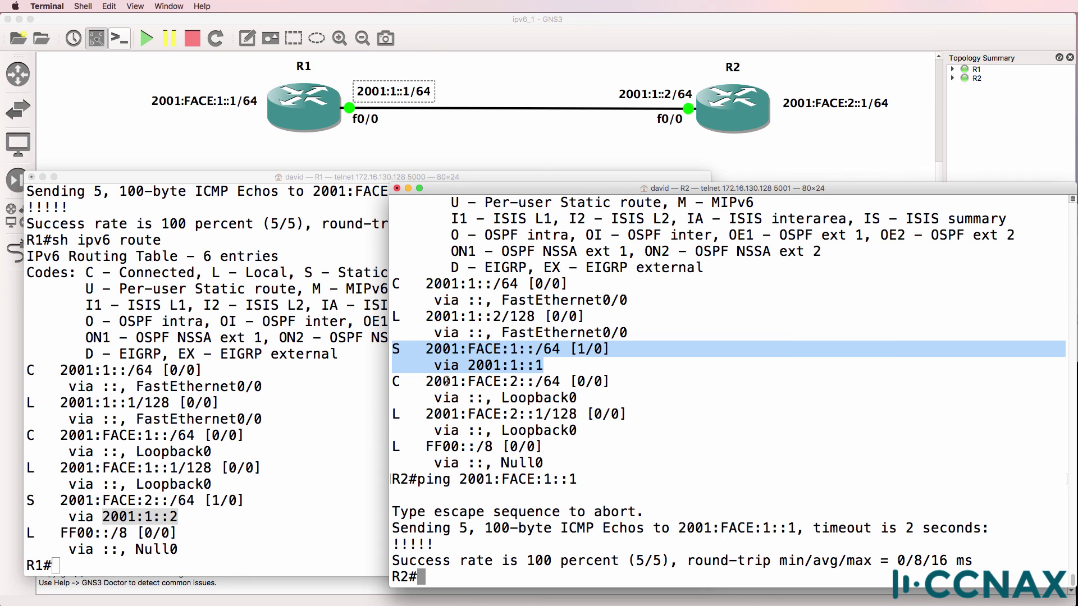